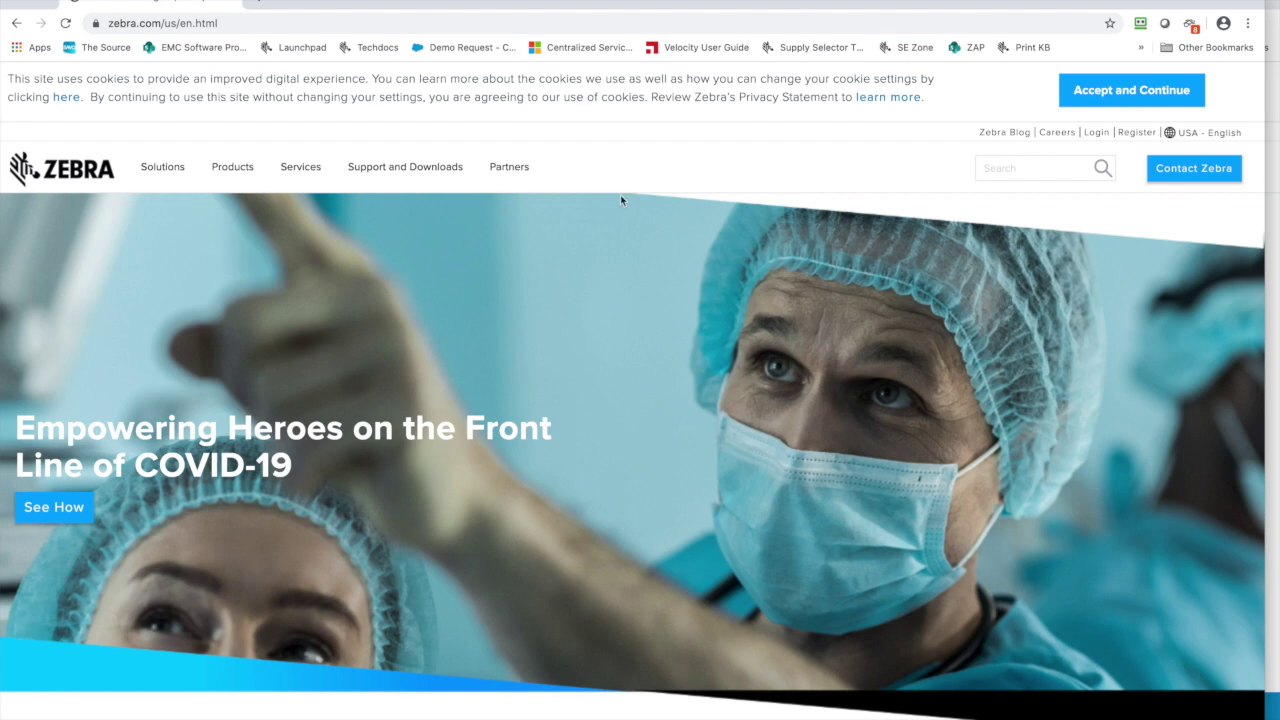
Go from Support and Downloads to the Barcode Scanners page and scroll to Ultra Rugged Scanners
mouse_move(412, 166)
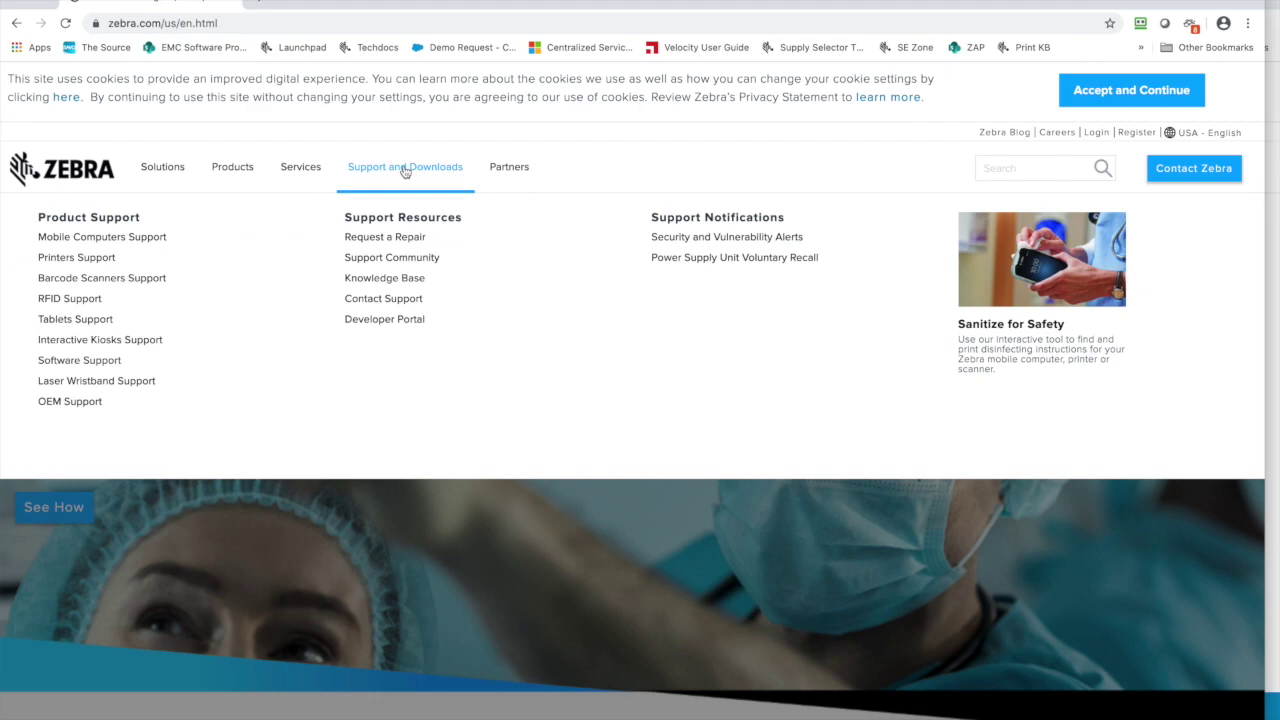
left_click(405, 172)
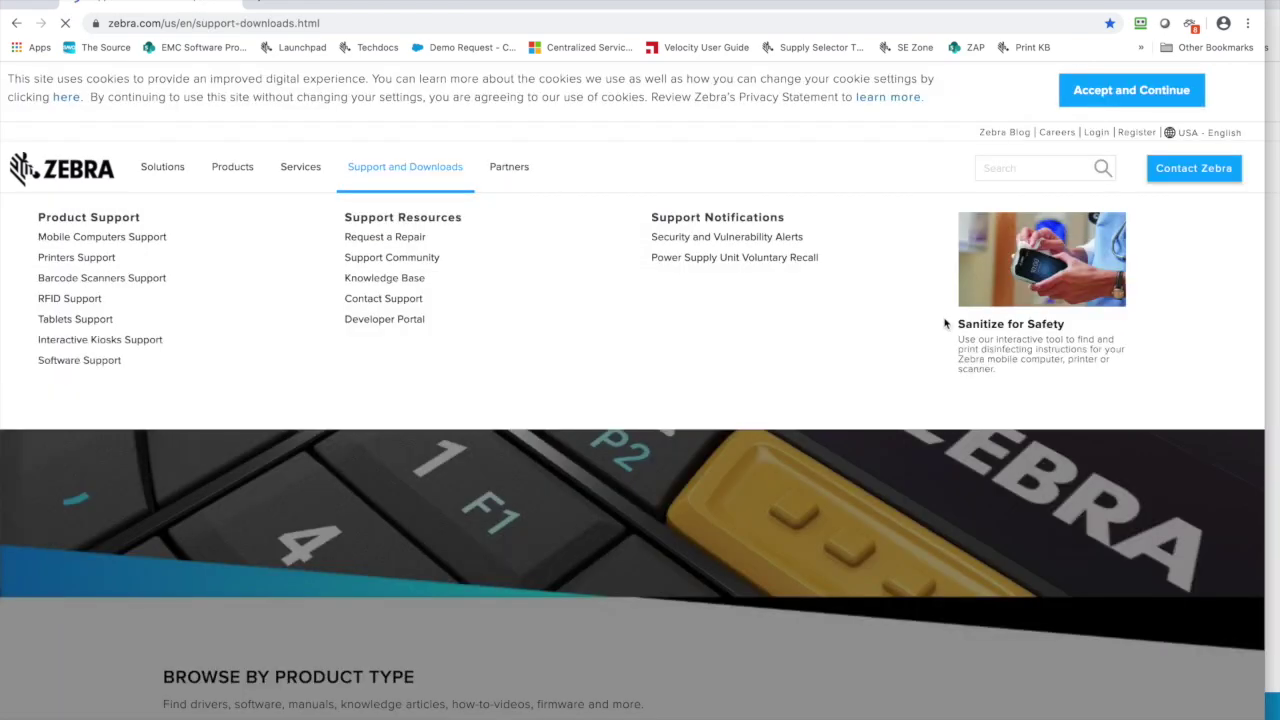
scroll(945, 323, "down", 4)
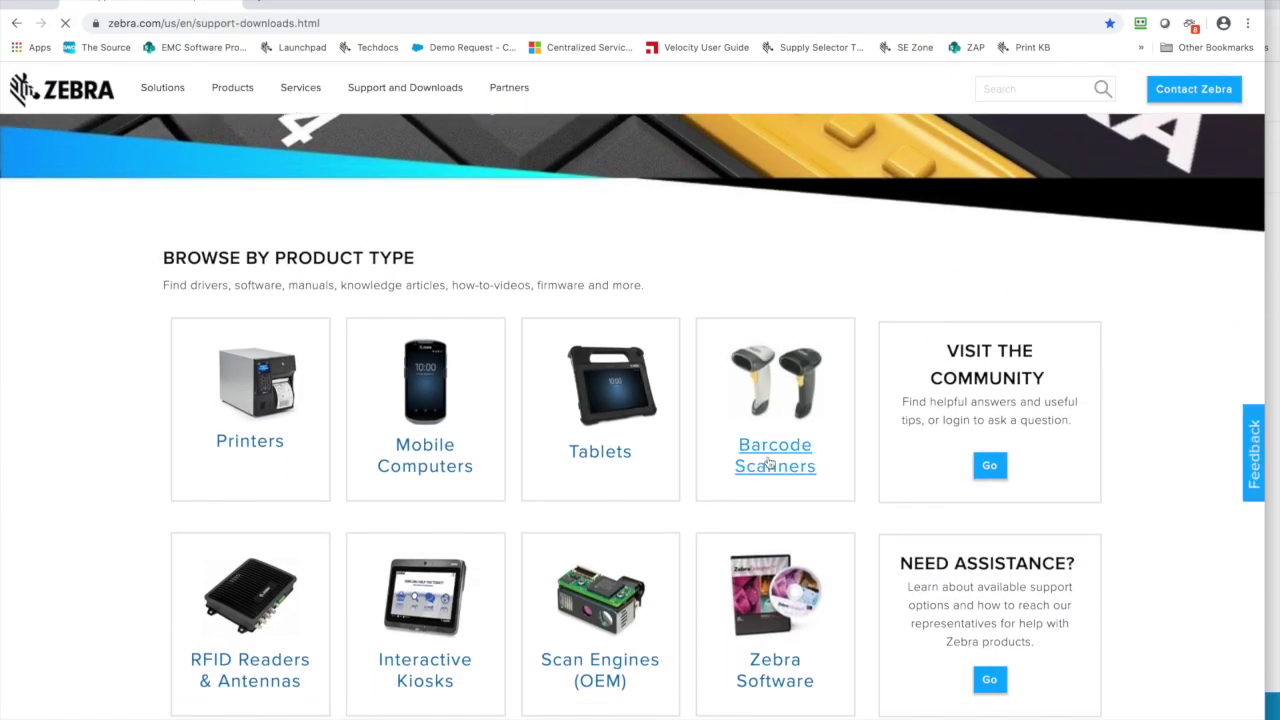
left_click(769, 462)
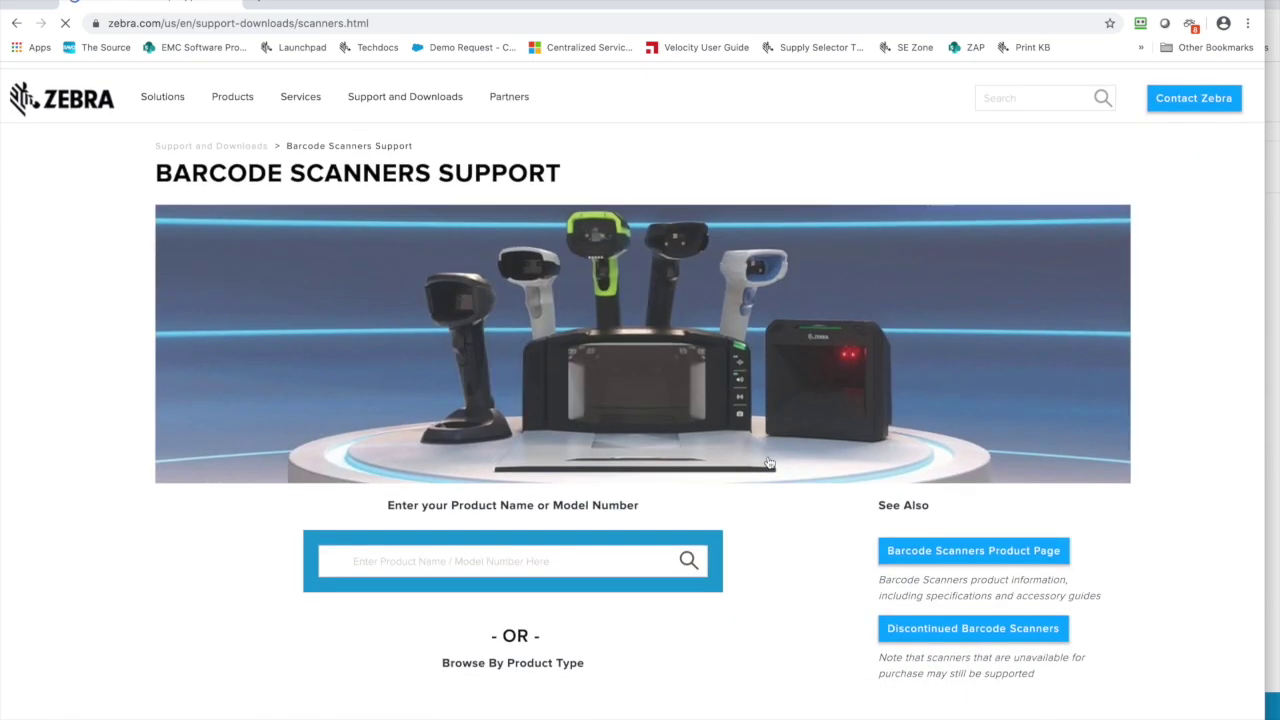
scroll(769, 462, "down", 6)
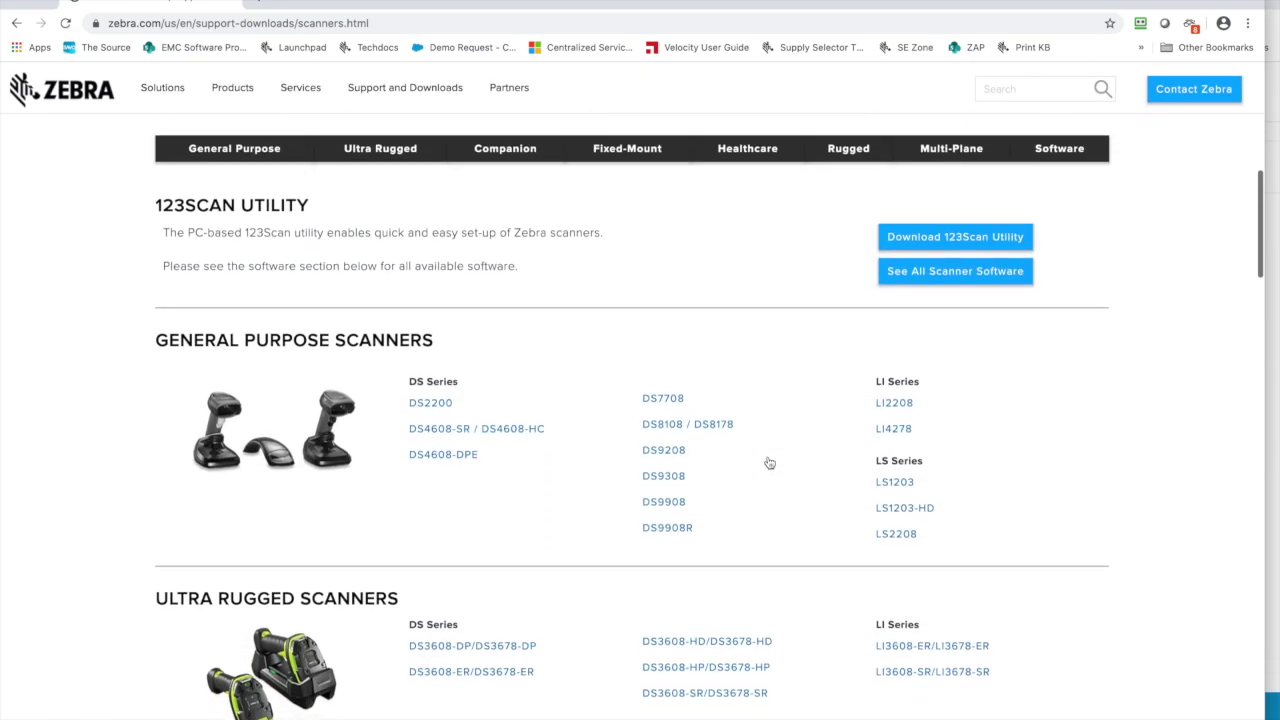
scroll(769, 462, "down", 3)
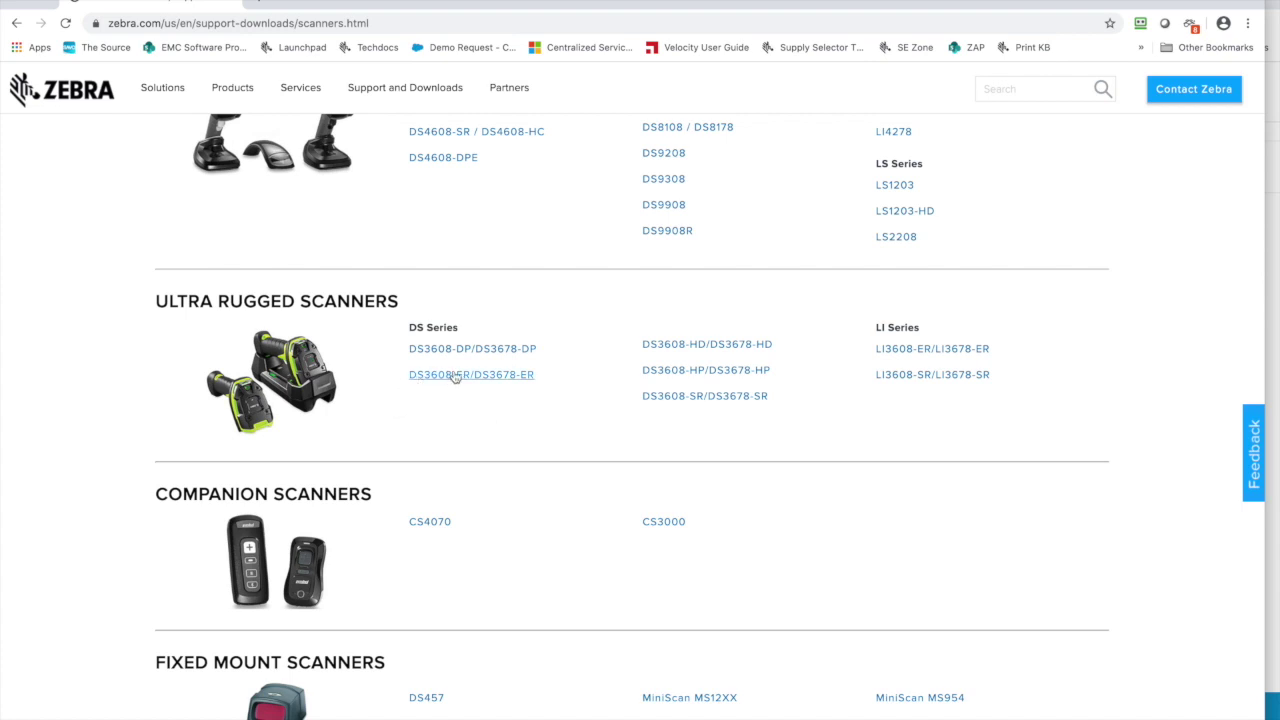
From the DS3608-ER/DS3678-ER support page, open the EA3600 Industrial Ethernet Software page
left_click(455, 376)
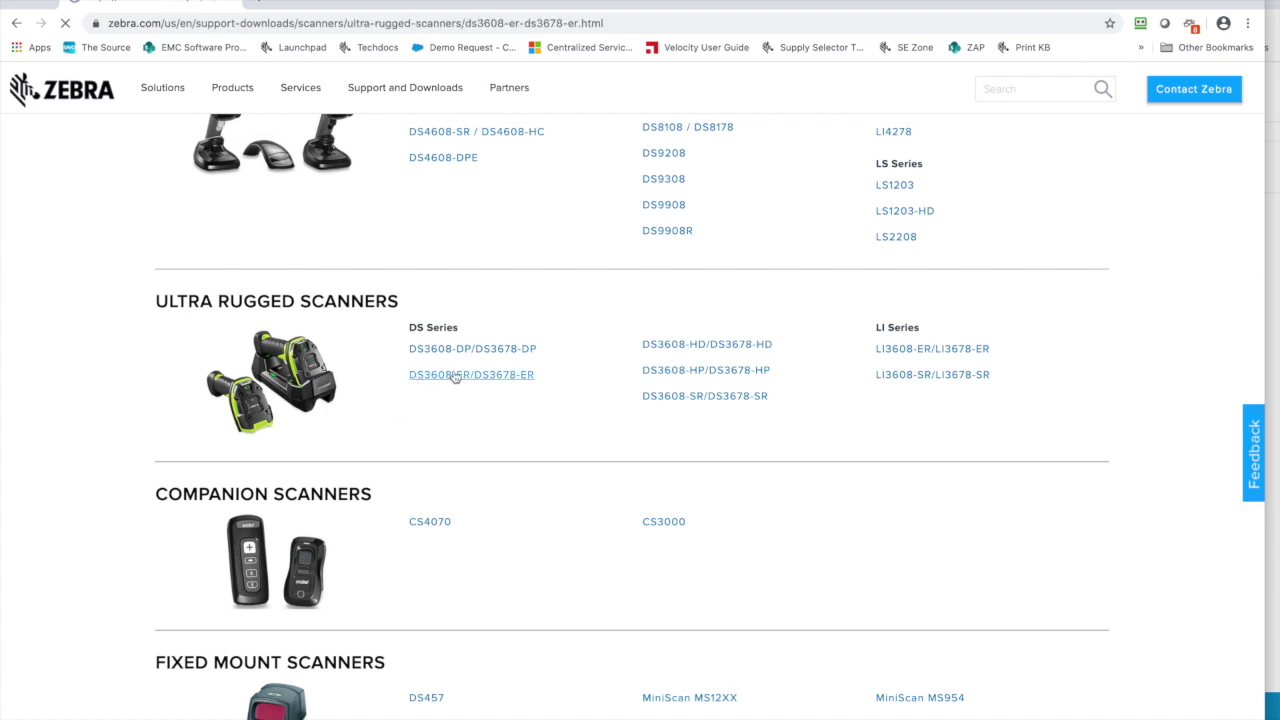
scroll(455, 376, "down", 9)
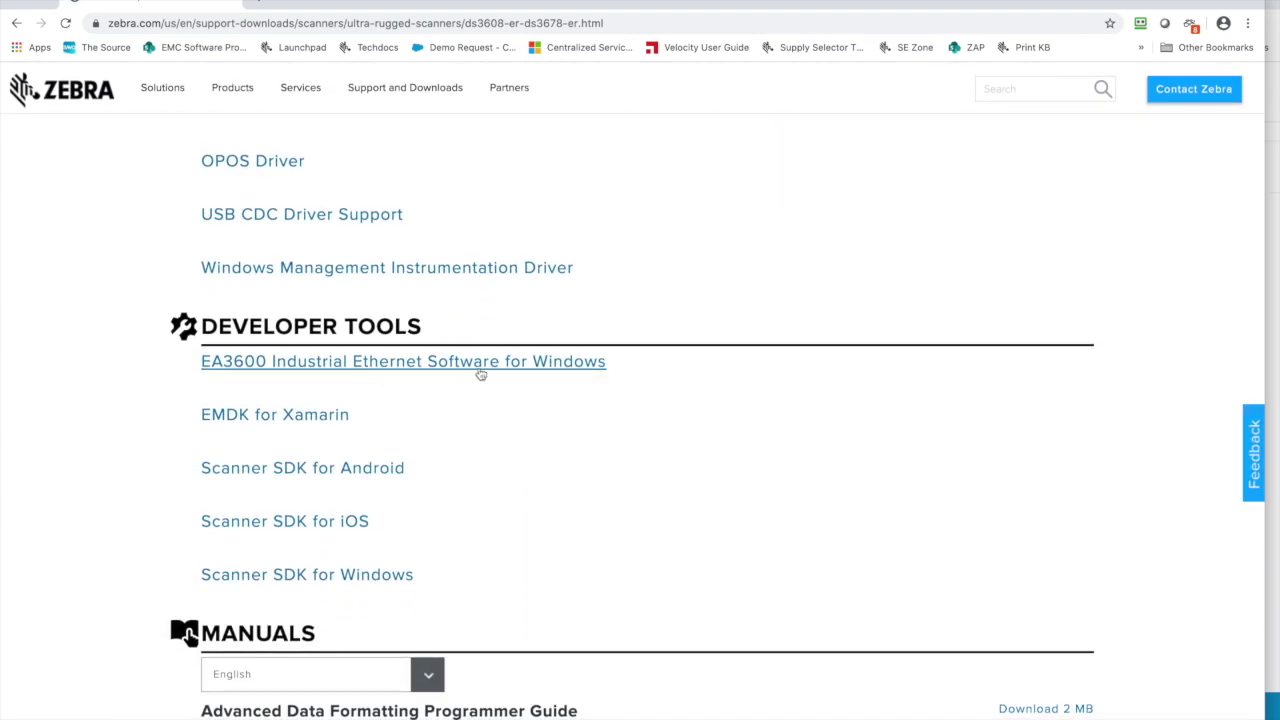
left_click(540, 364)
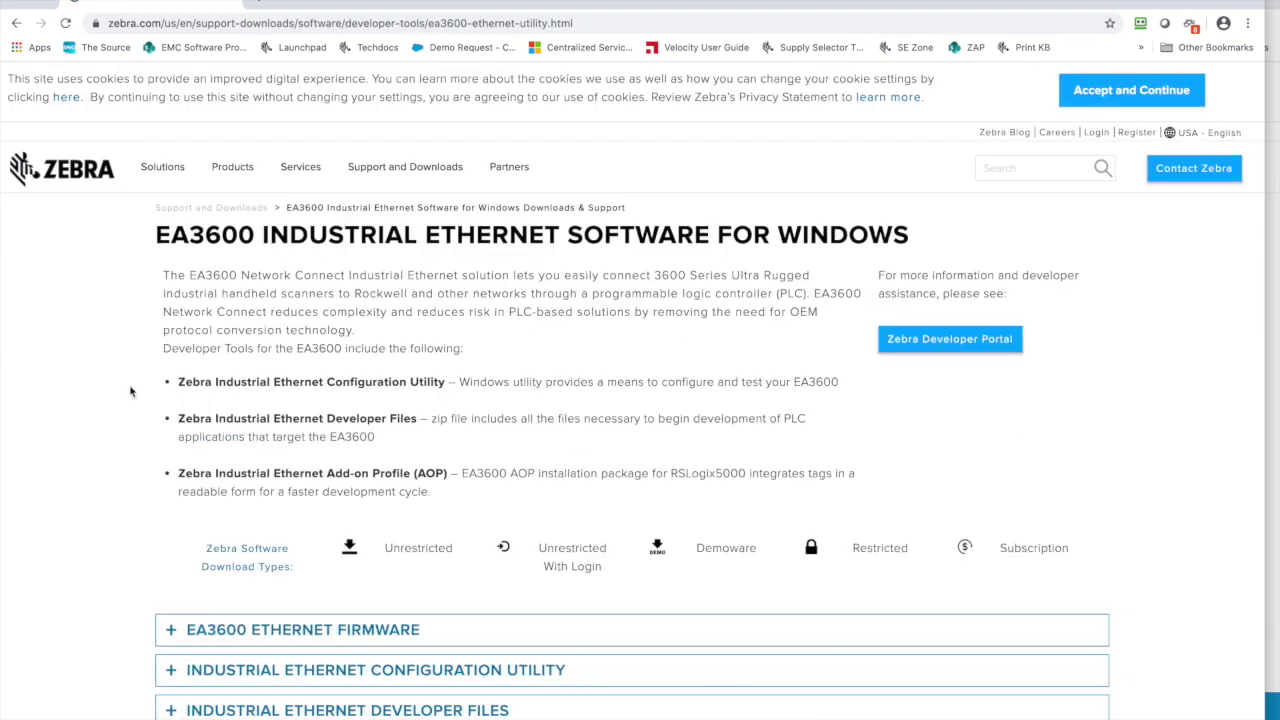
scroll(130, 391, "down", 4)
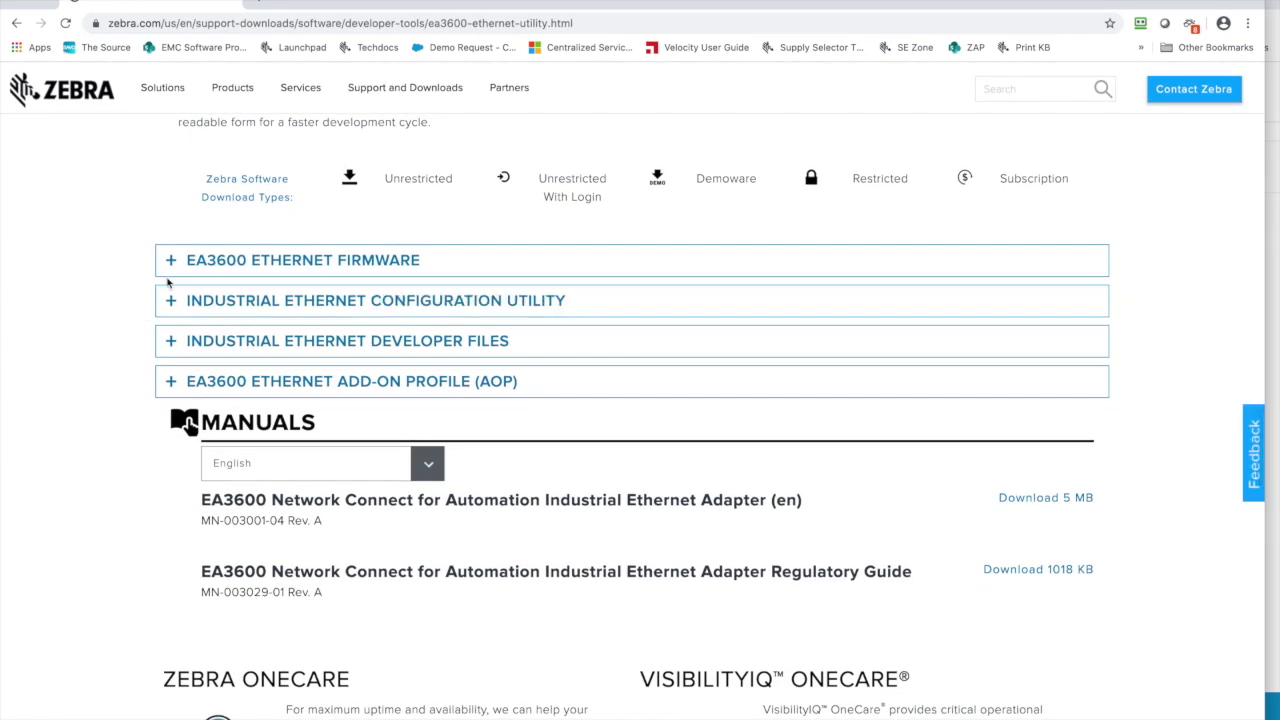
Expand the firmware, configuration utility, Add-On Profile and developer files version lists
left_click(170, 266)
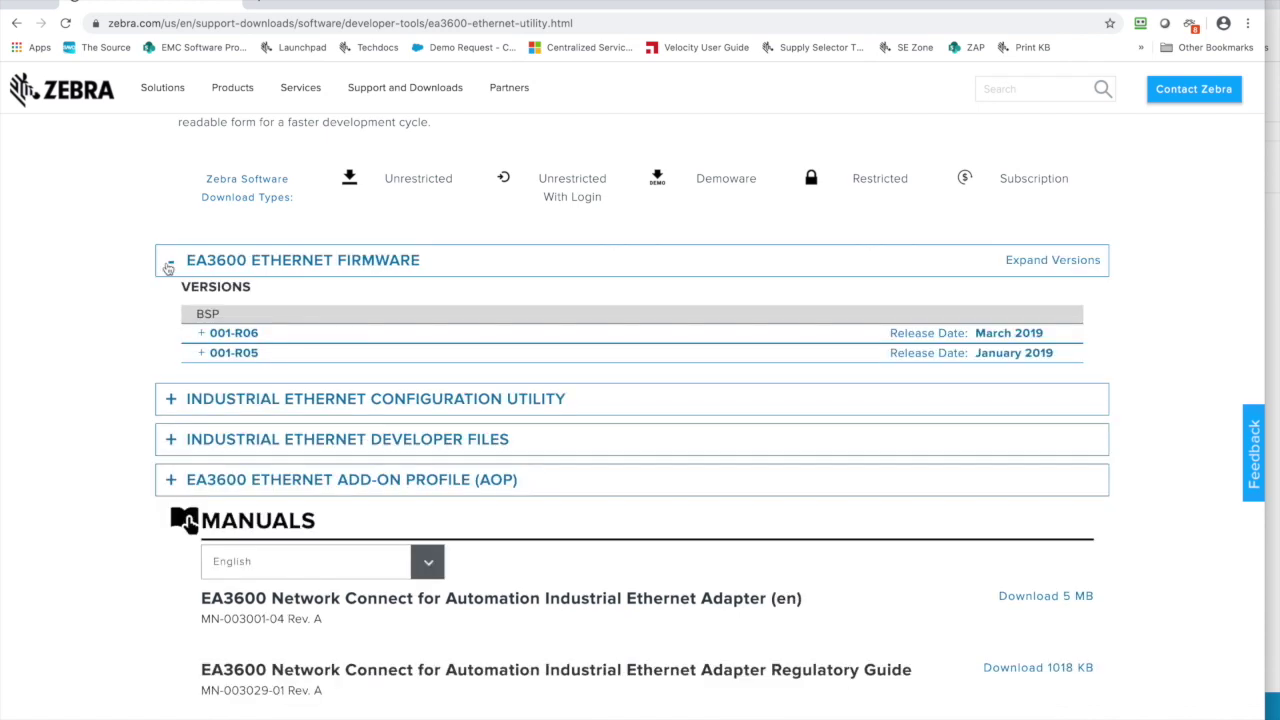
left_click(172, 402)
scroll(130, 493, "down", 2)
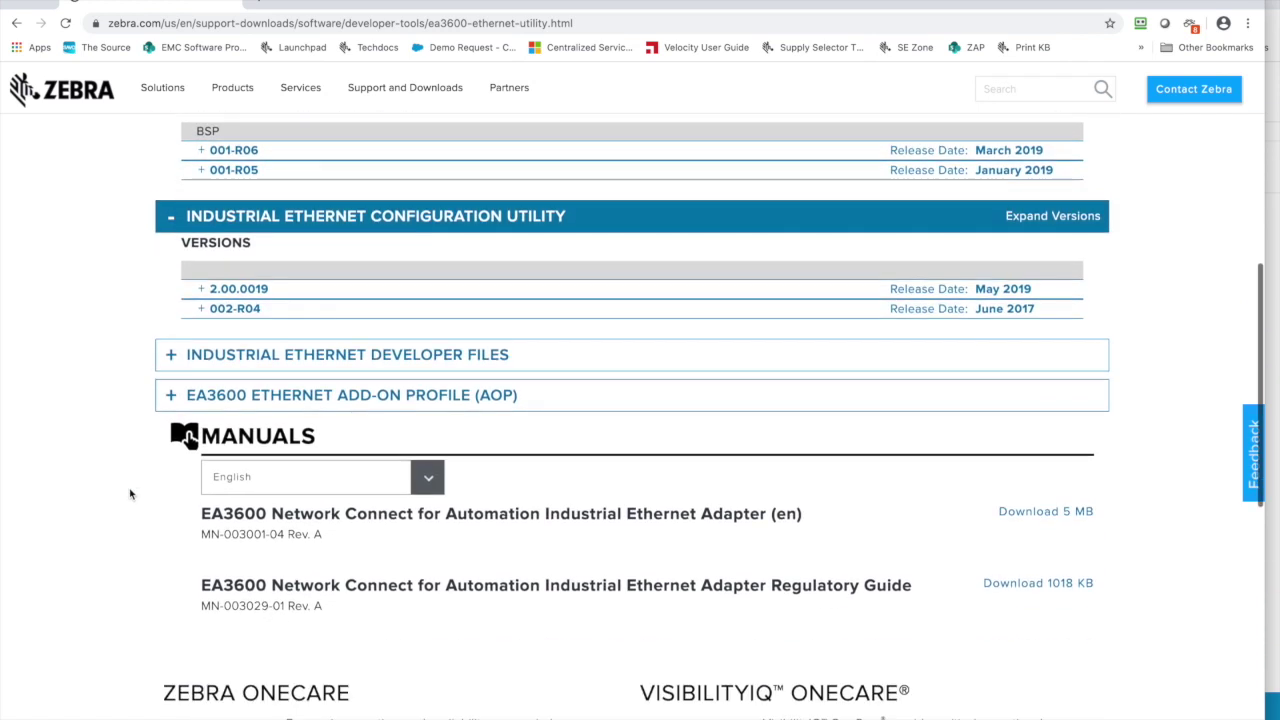
left_click(172, 397)
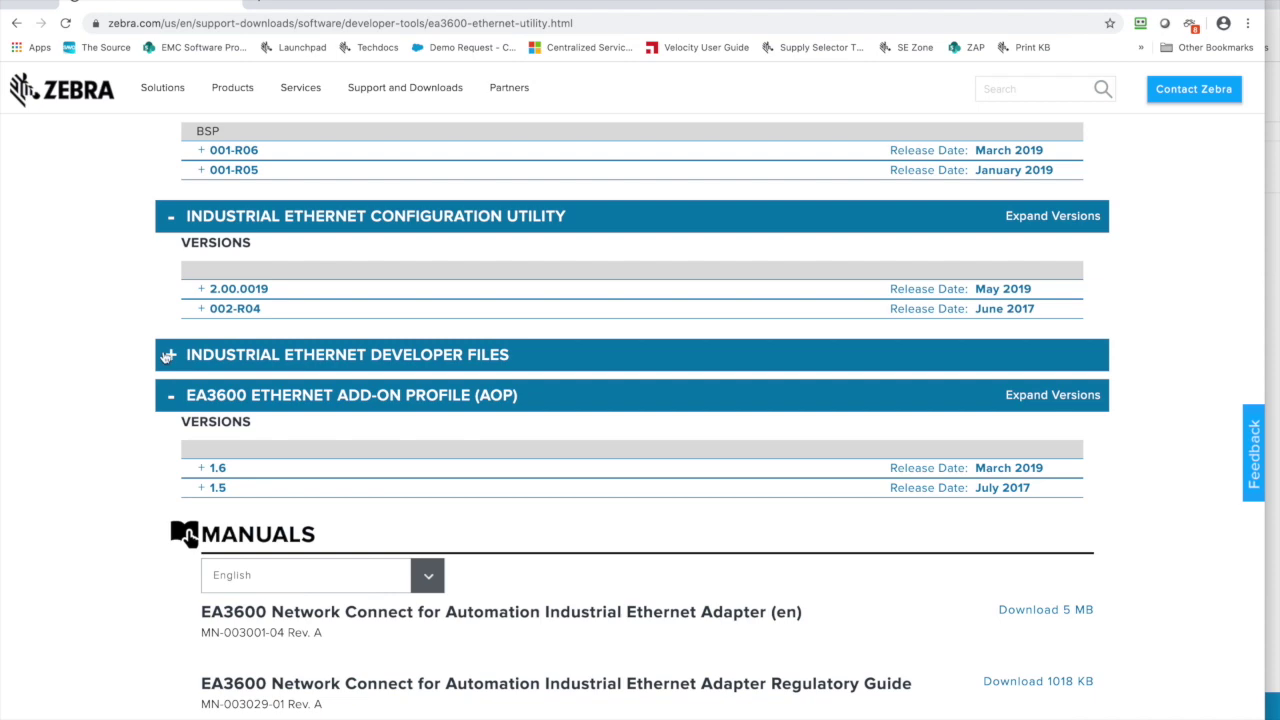
left_click(168, 355)
scroll(102, 365, "up", 1)
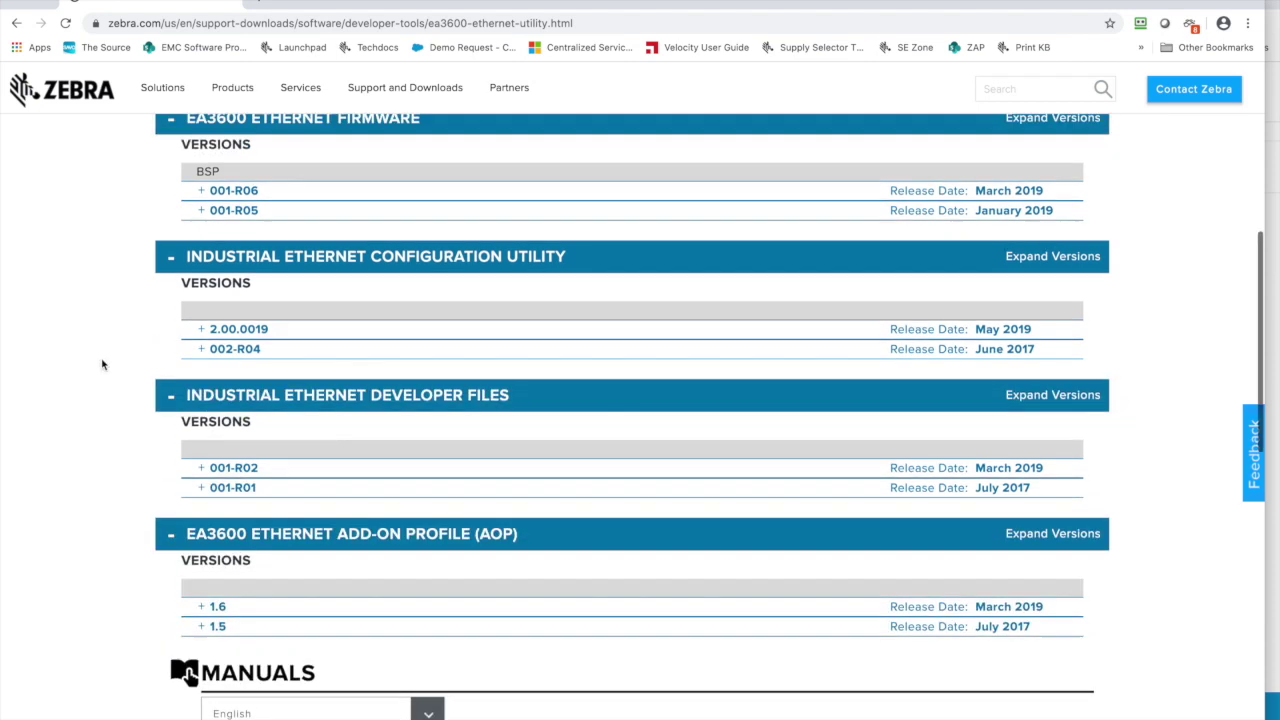
scroll(102, 365, "up", 1)
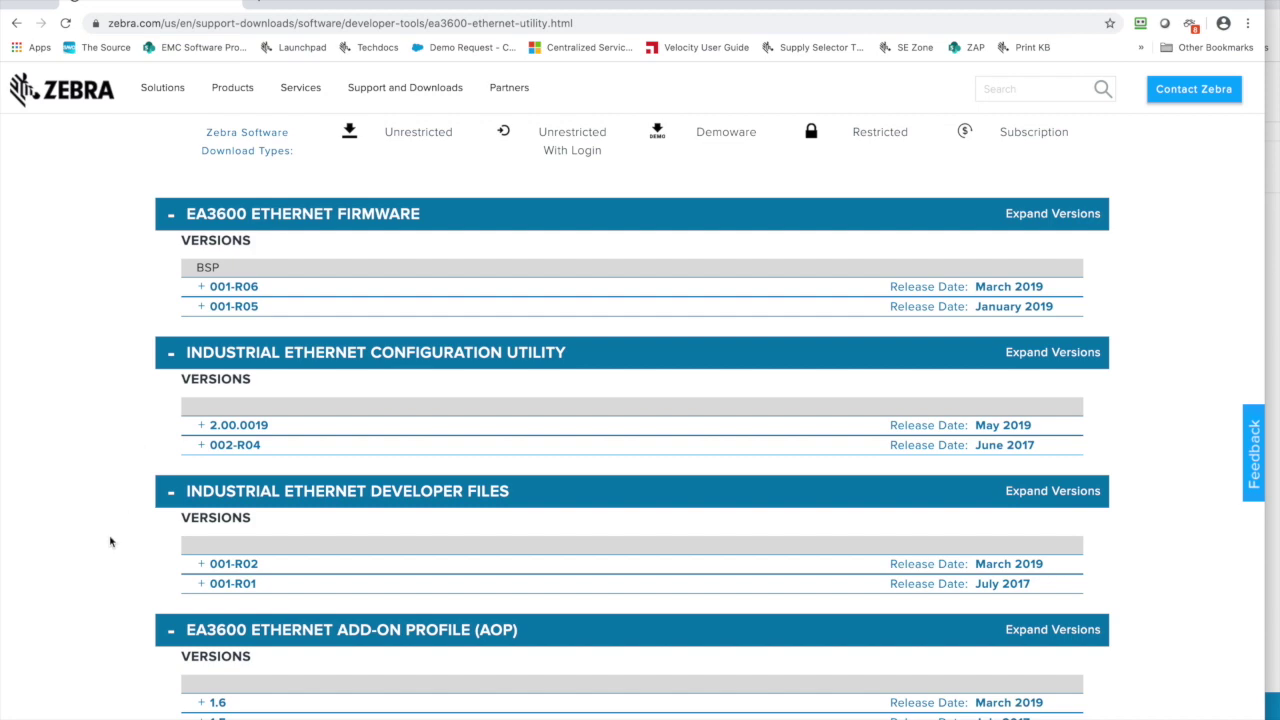
scroll(110, 540, "down", 2)
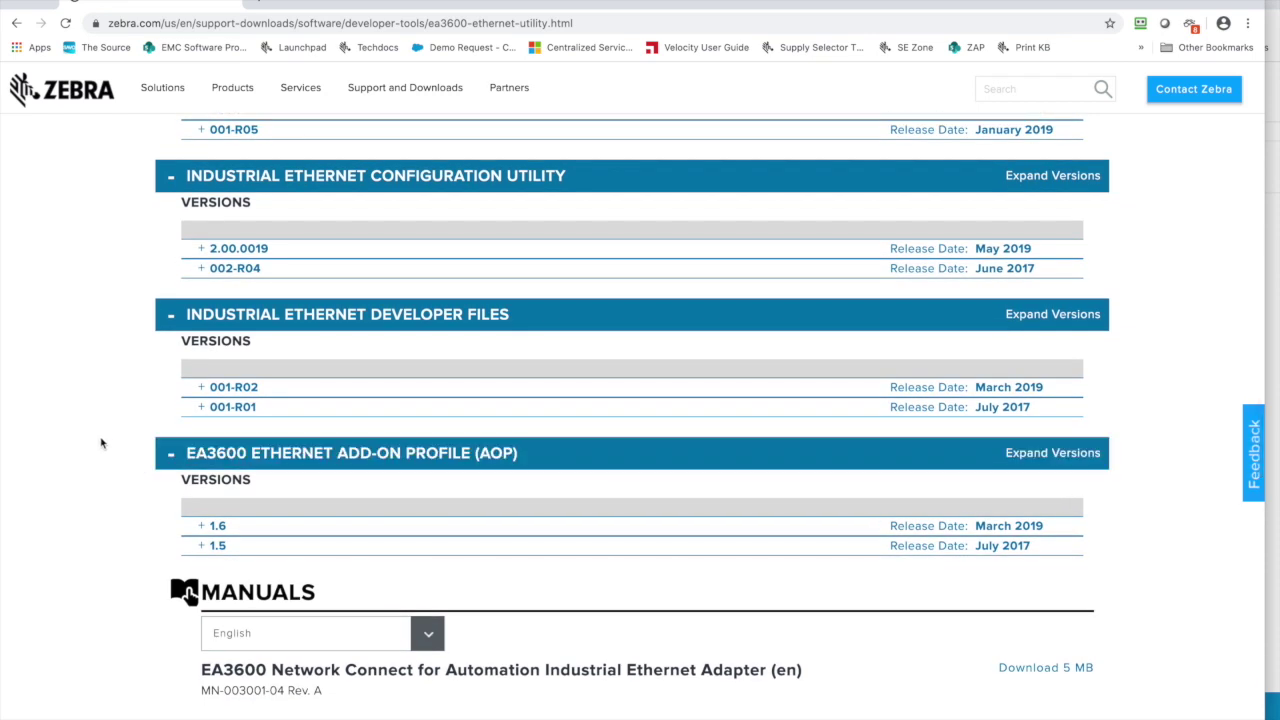
scroll(101, 443, "up", 2)
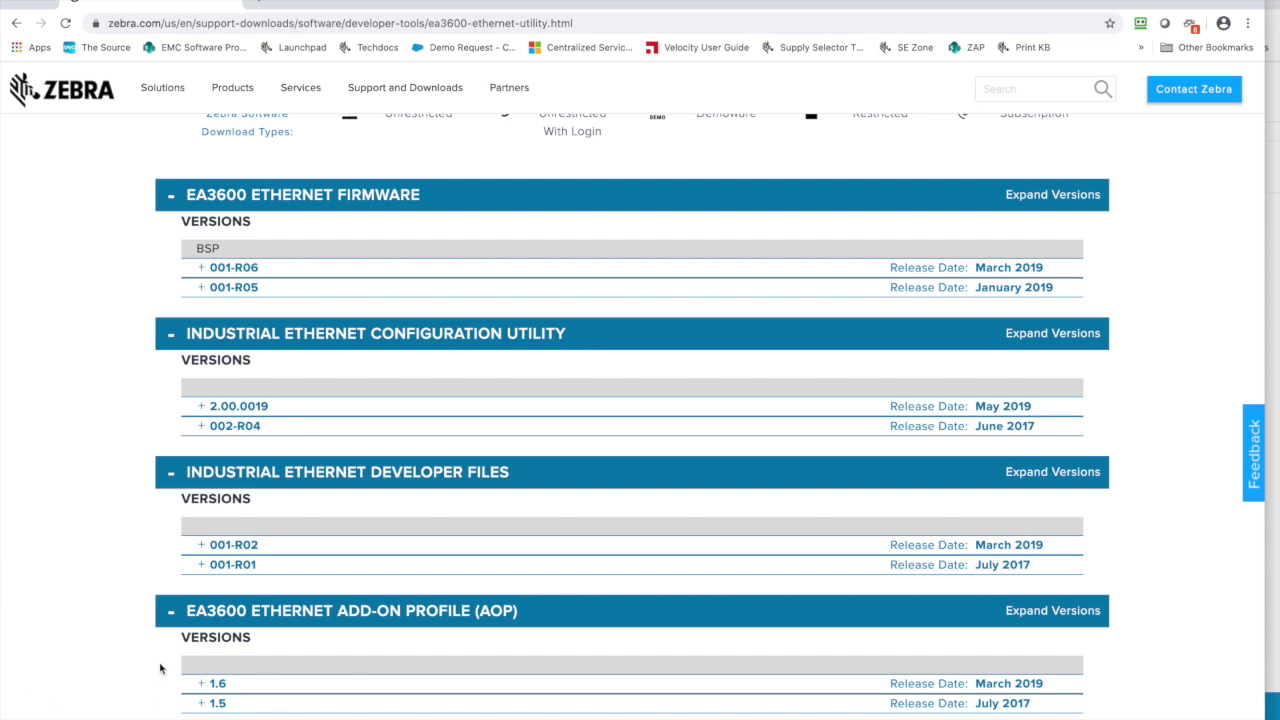
scroll(160, 668, "down", 2)
scroll(160, 668, "up", 1)
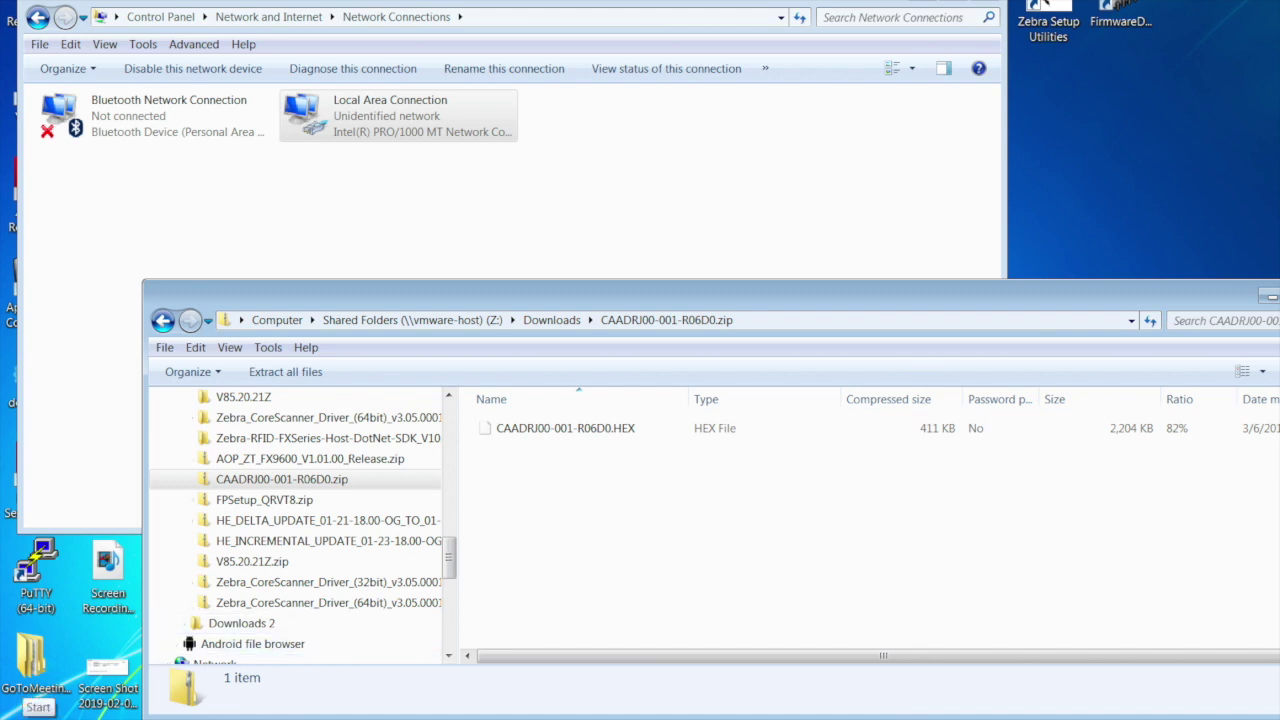
Launch the Industrial Ethernet Utility from the Zebra Scanner > Industrial Ethernet Software program group
left_click(38, 707)
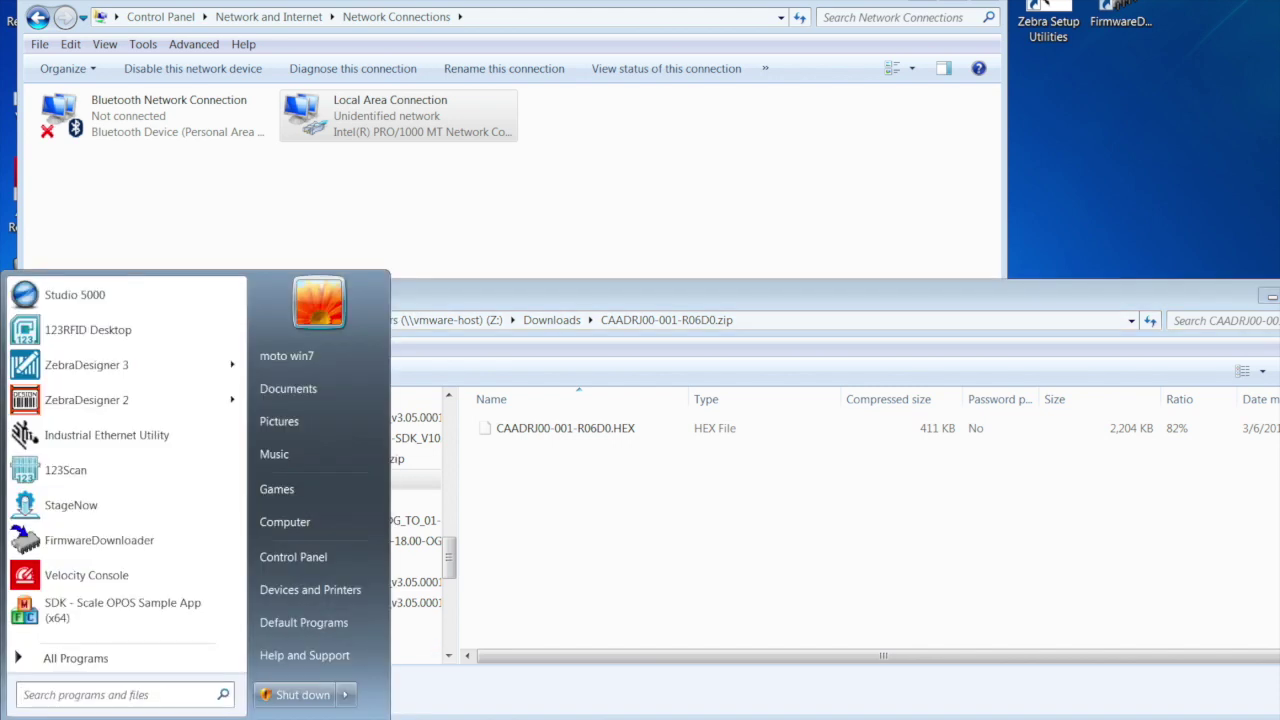
left_click(45, 658)
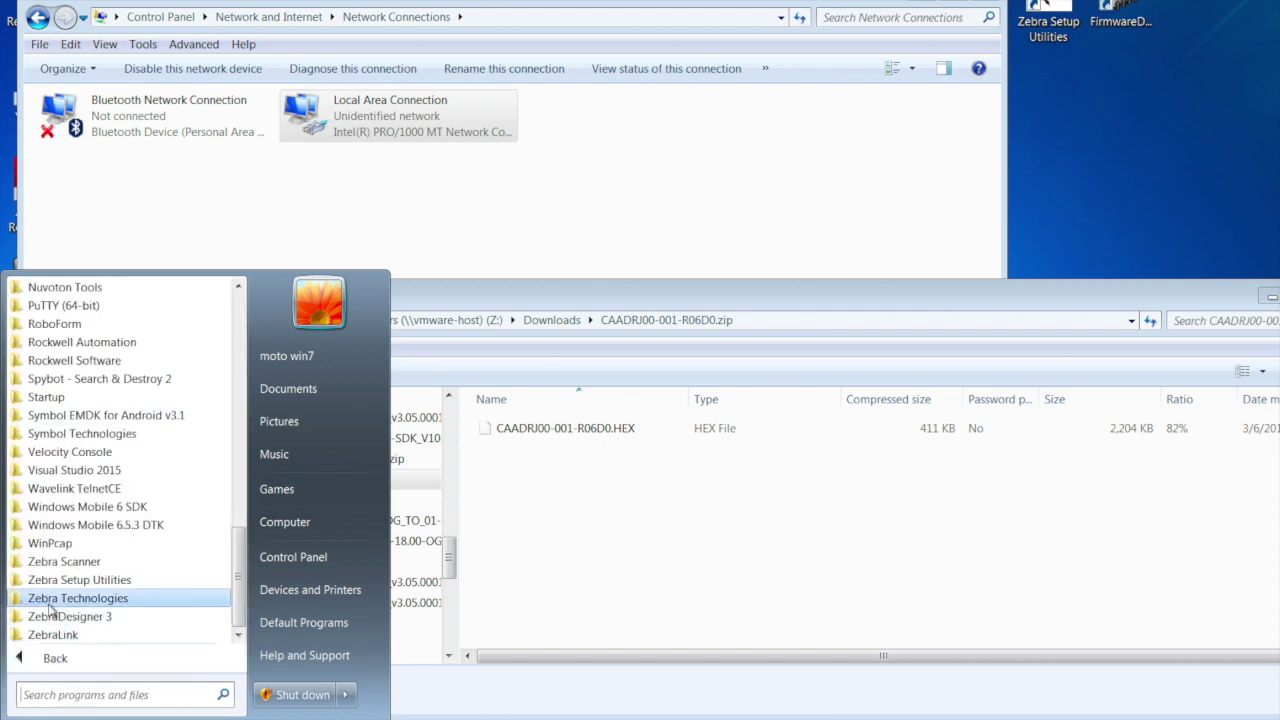
left_click(56, 561)
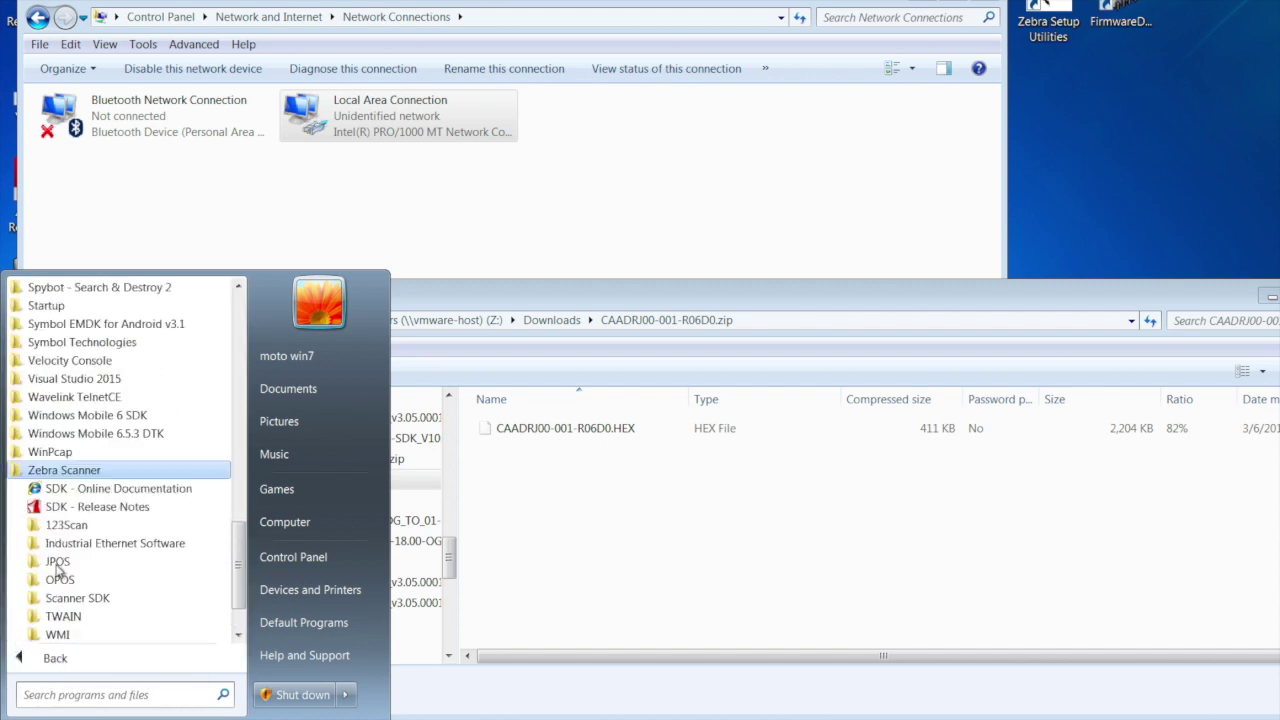
left_click(66, 543)
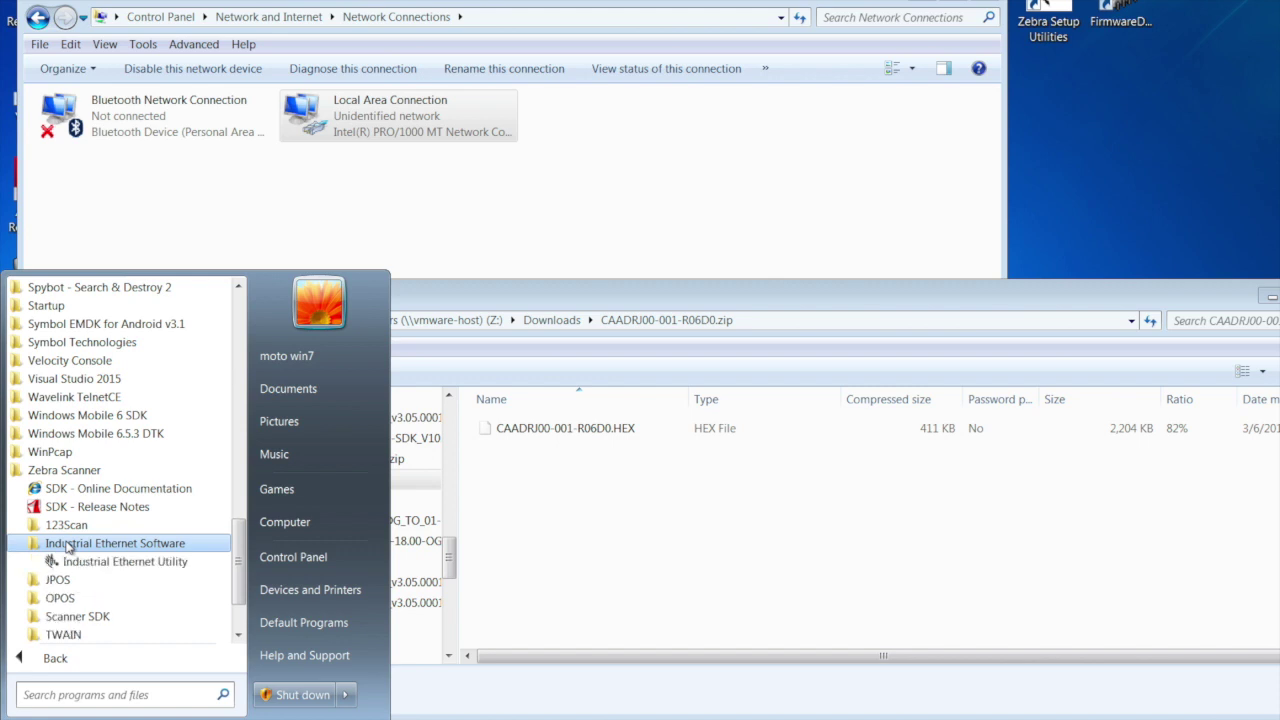
left_click(86, 562)
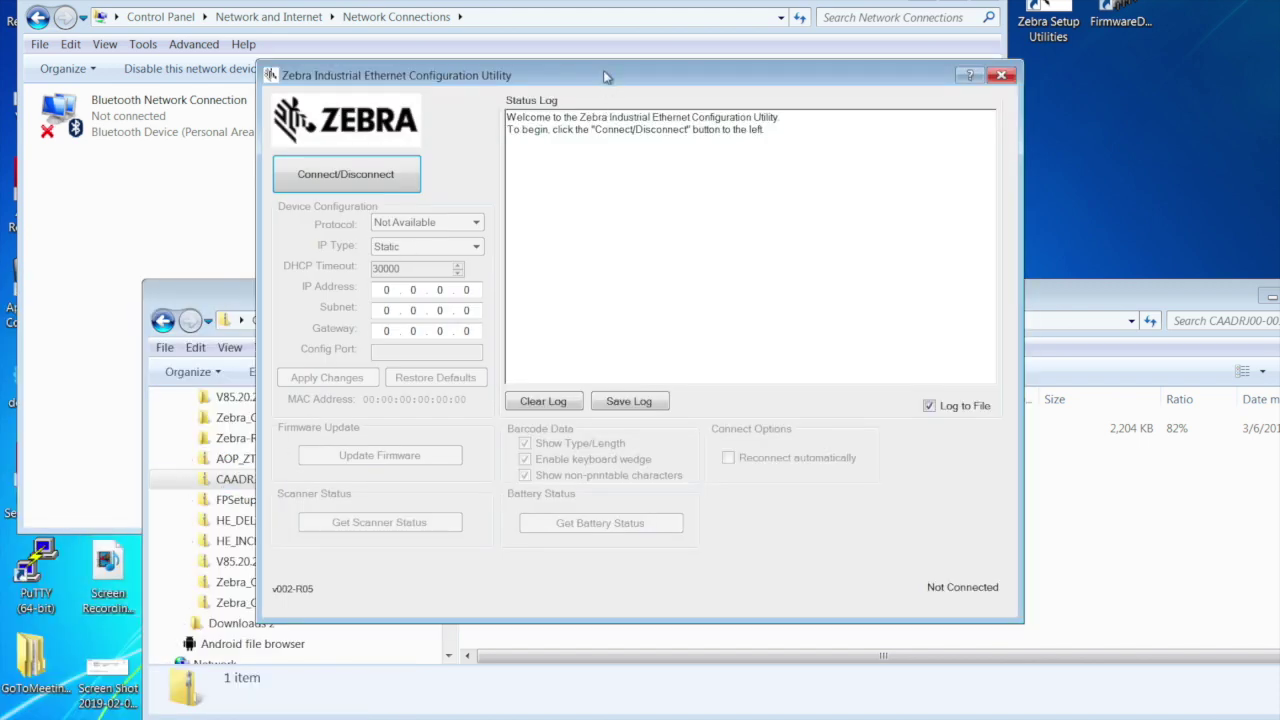
Move the utility window top-right, open Connect/Disconnect and refresh the adapter list
left_click_drag(603, 76, 841, 0)
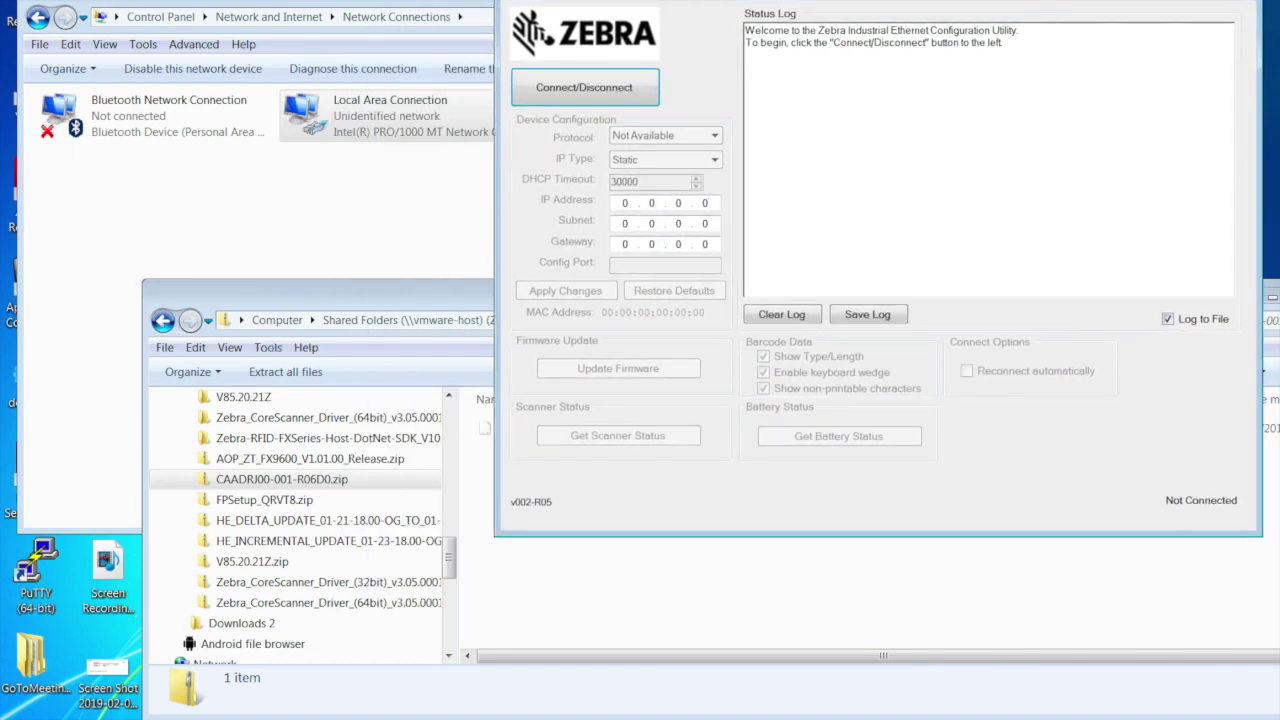
left_click(587, 90)
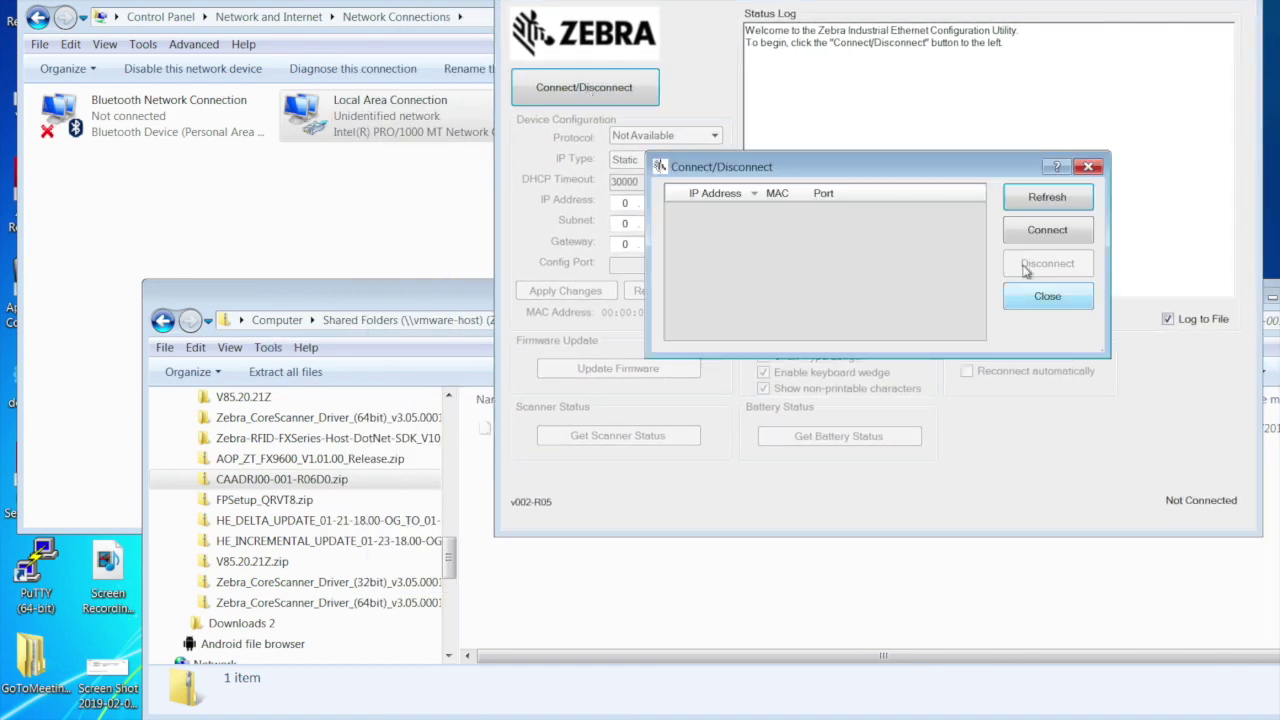
left_click(1033, 200)
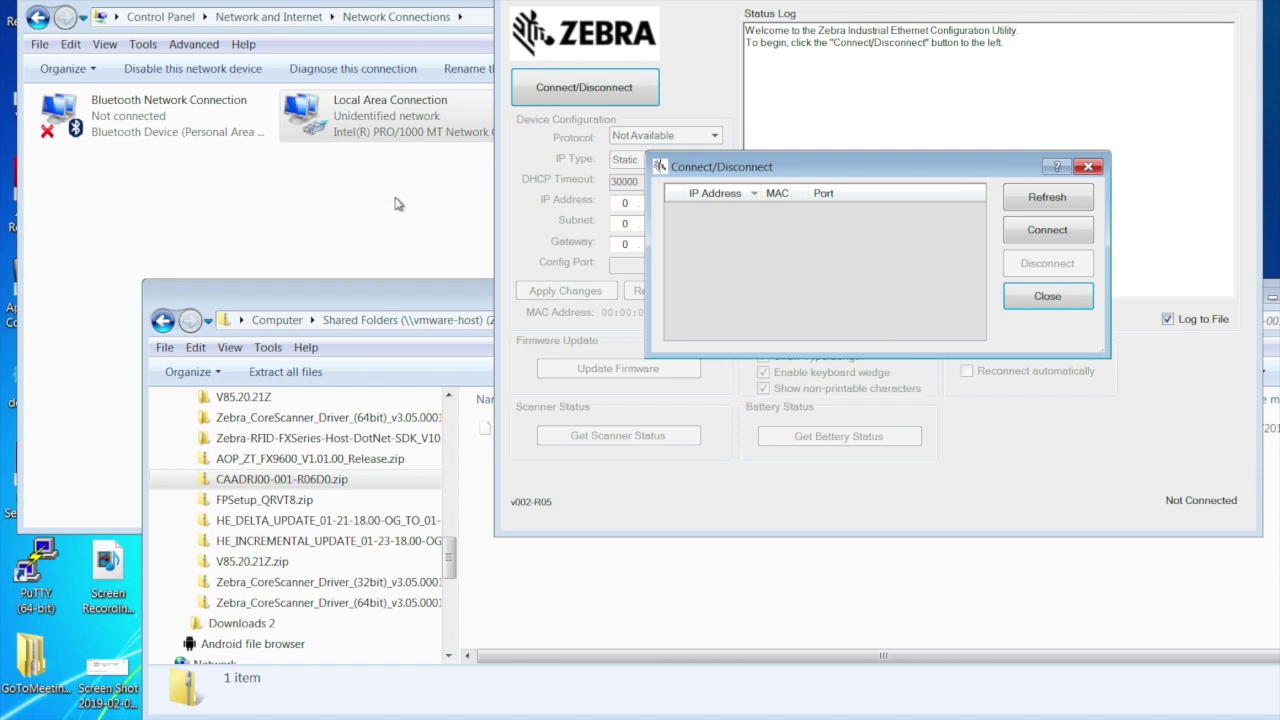
Review the Local Area Connection's IPv4 settings, then cancel out of every dialog without changes
double_click(376, 131)
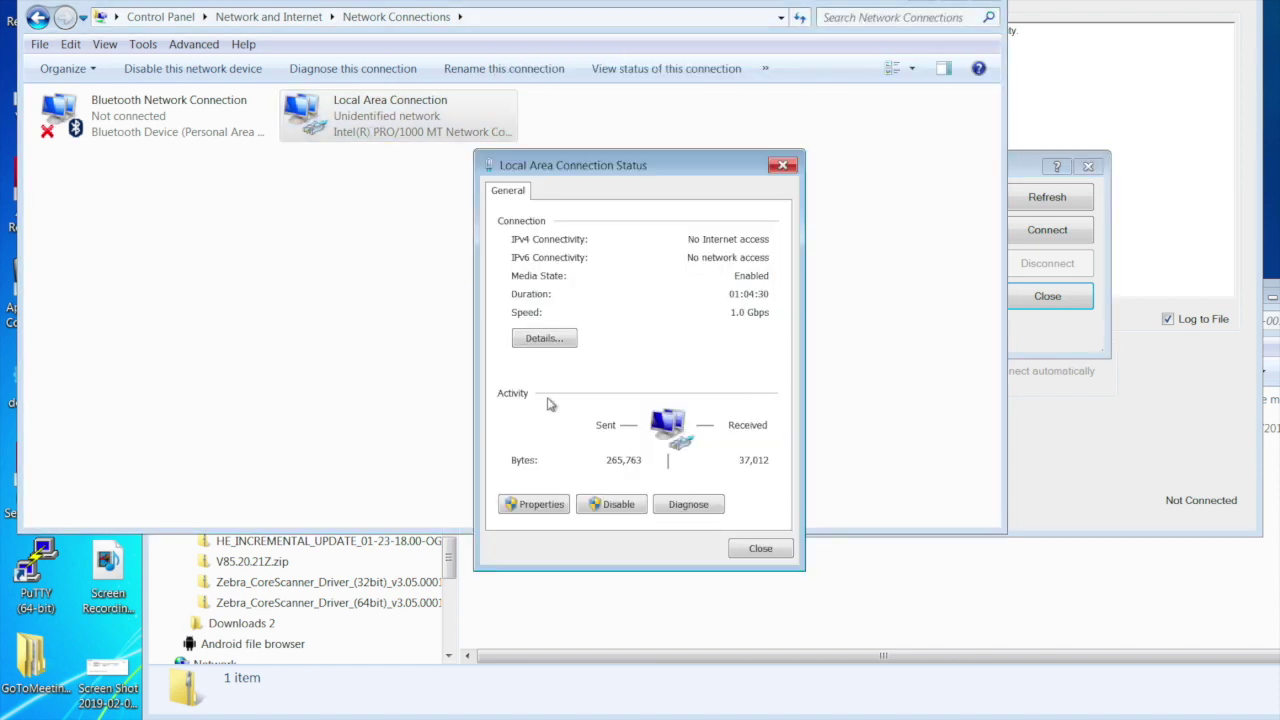
left_click(541, 503)
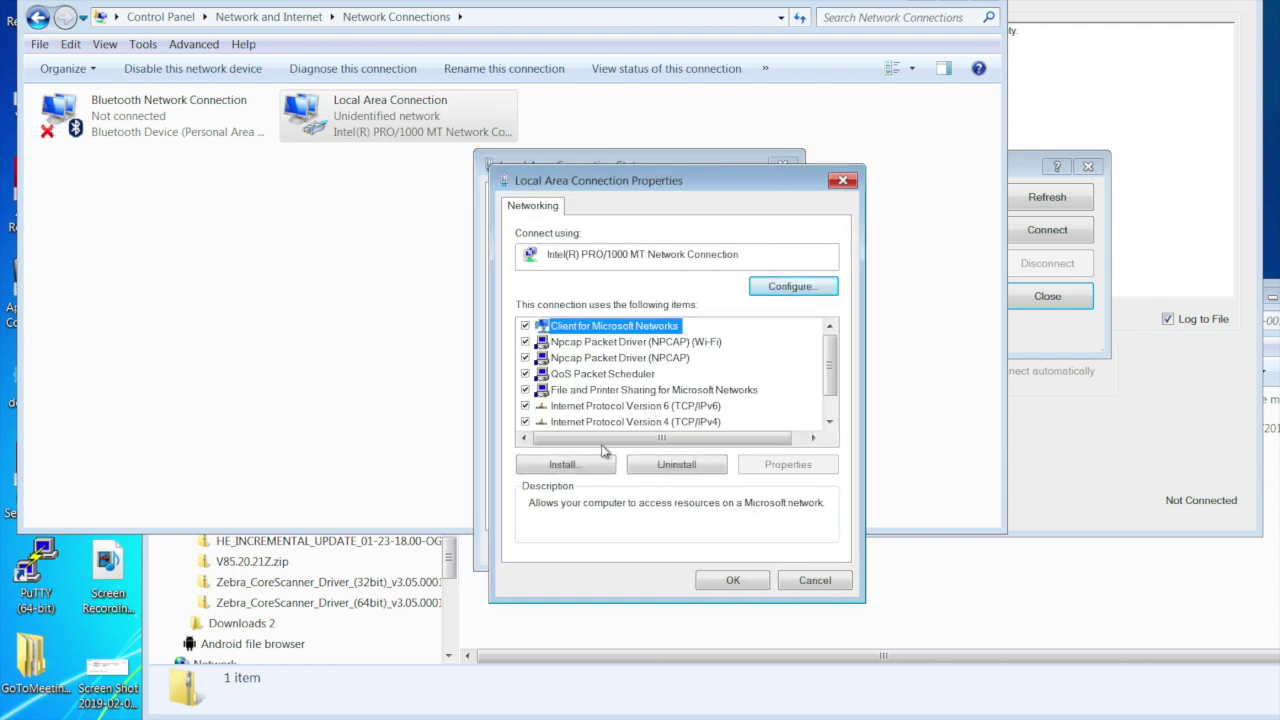
double_click(648, 422)
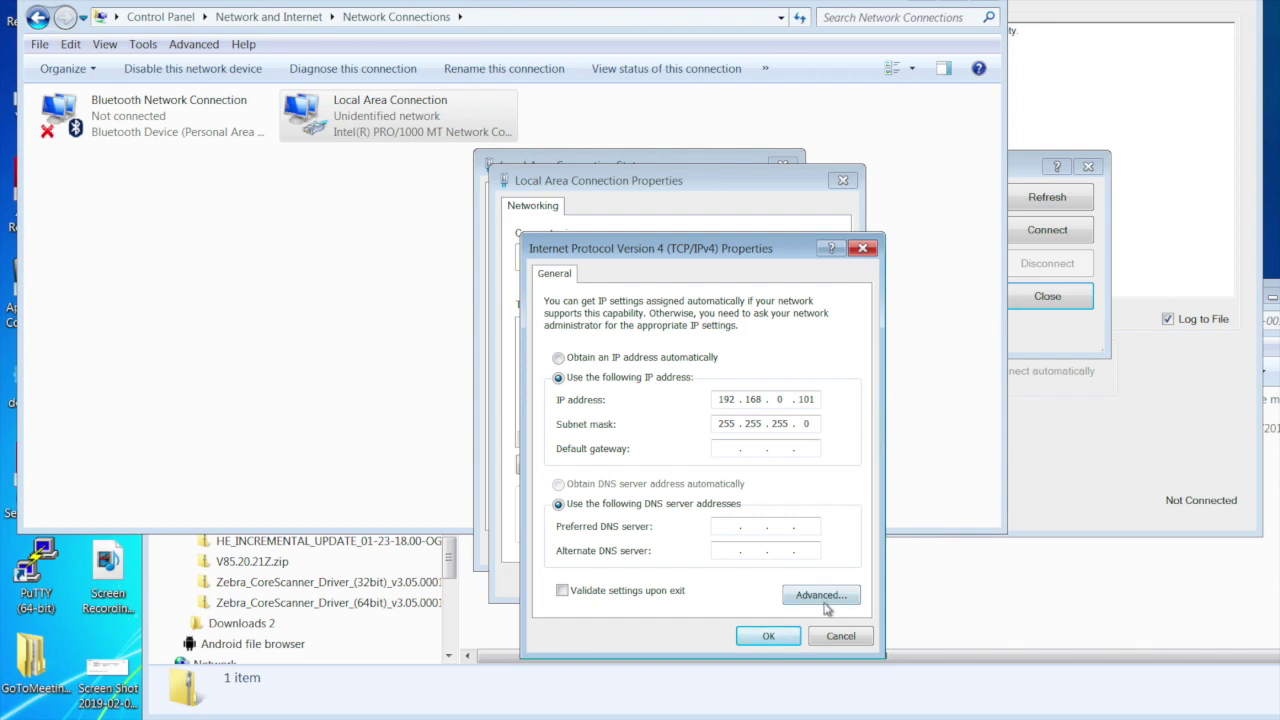
left_click(822, 638)
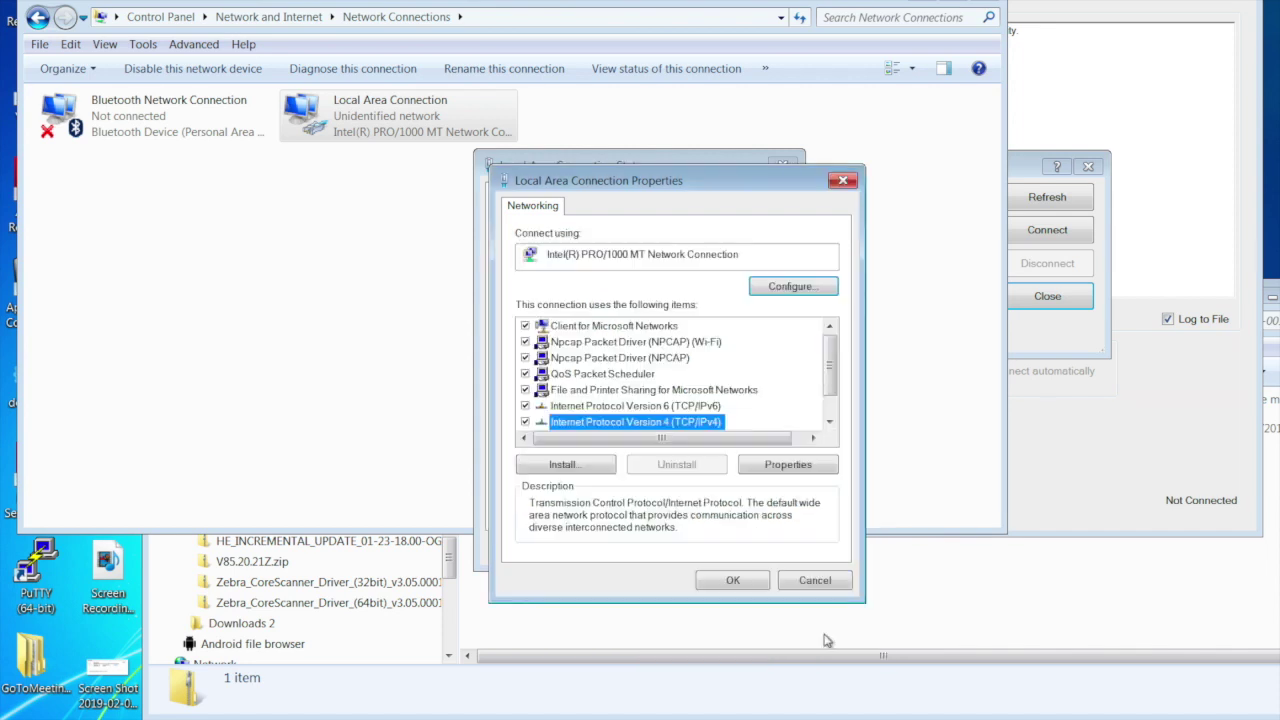
left_click(805, 577)
left_click(761, 549)
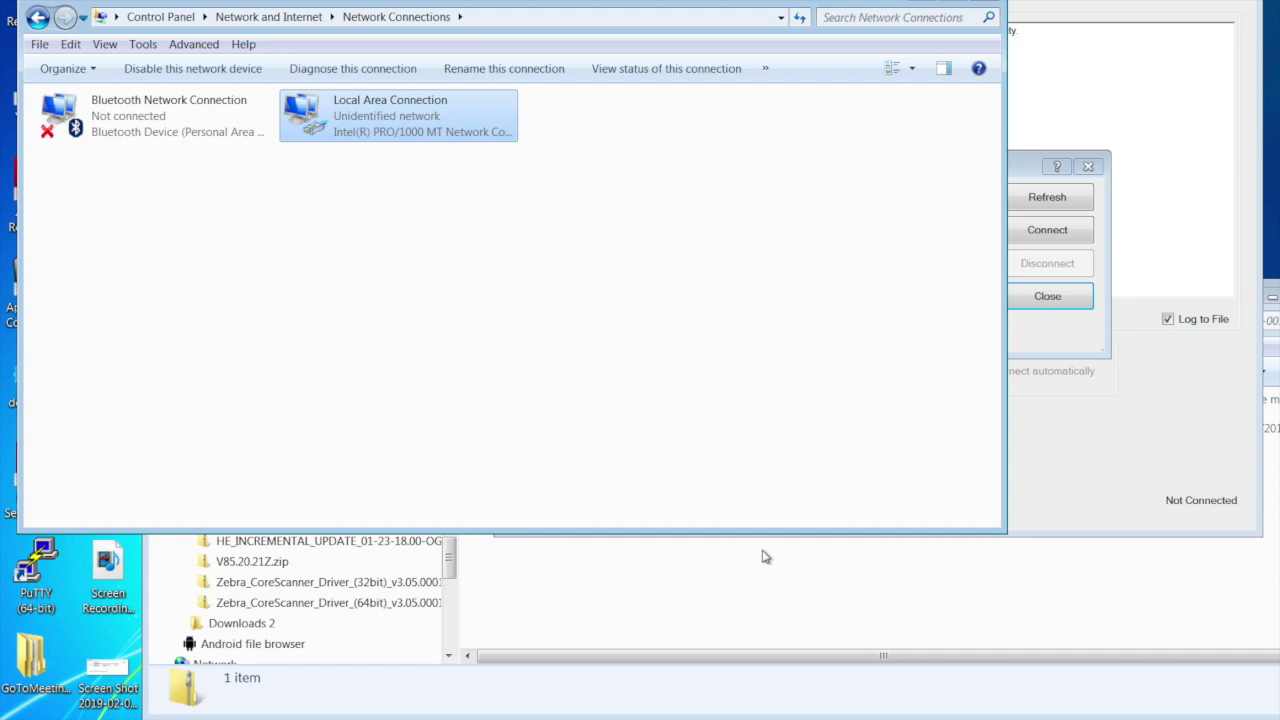
left_click(1012, 175)
Refresh the adapter search repeatedly until 192.168.0.100 on port 54321 is listed
left_click(1023, 195)
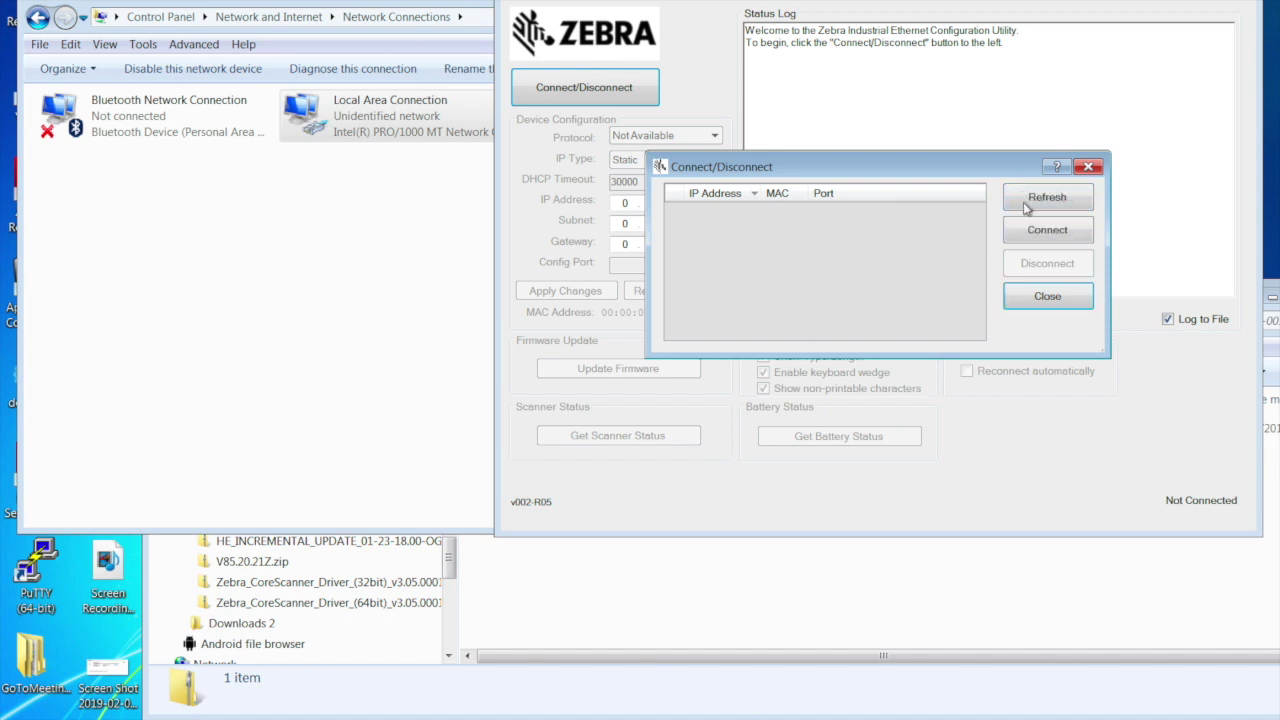
left_click(1023, 202)
left_click(1025, 204)
left_click(1025, 205)
left_click(1025, 205)
left_click(1025, 205)
left_click(1024, 203)
left_click(1025, 205)
left_click(1024, 203)
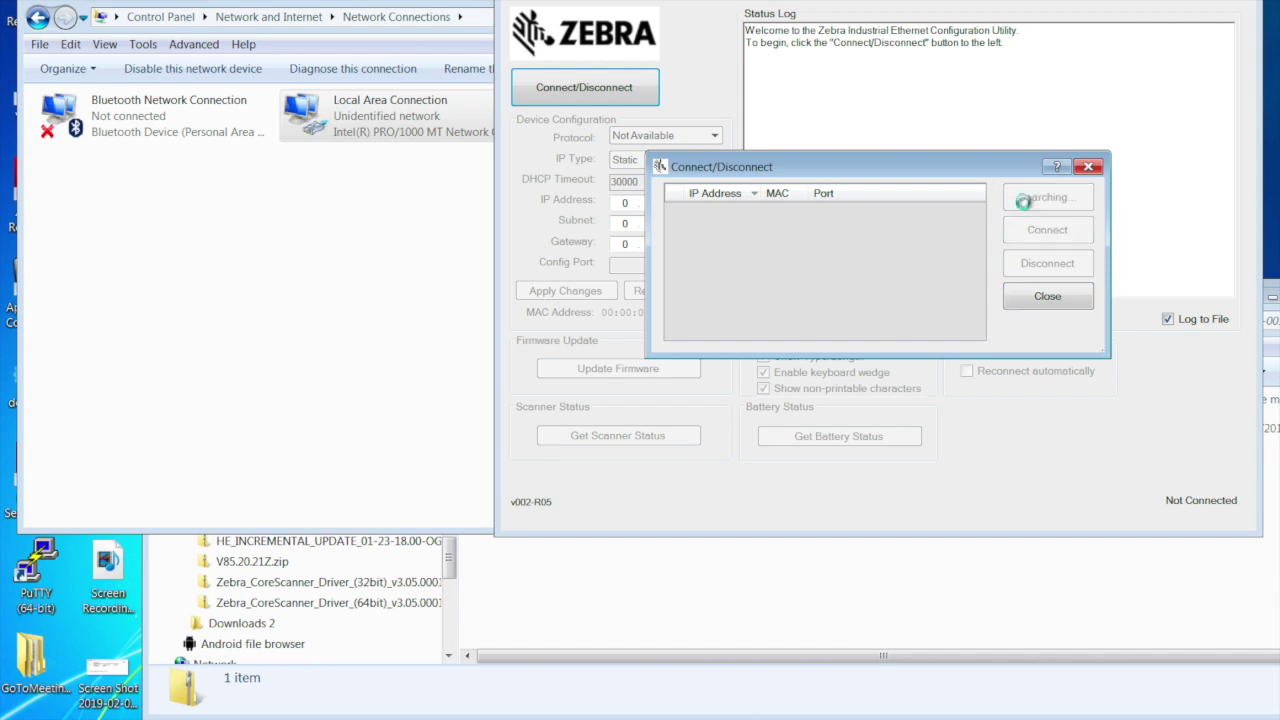
left_click(1025, 207)
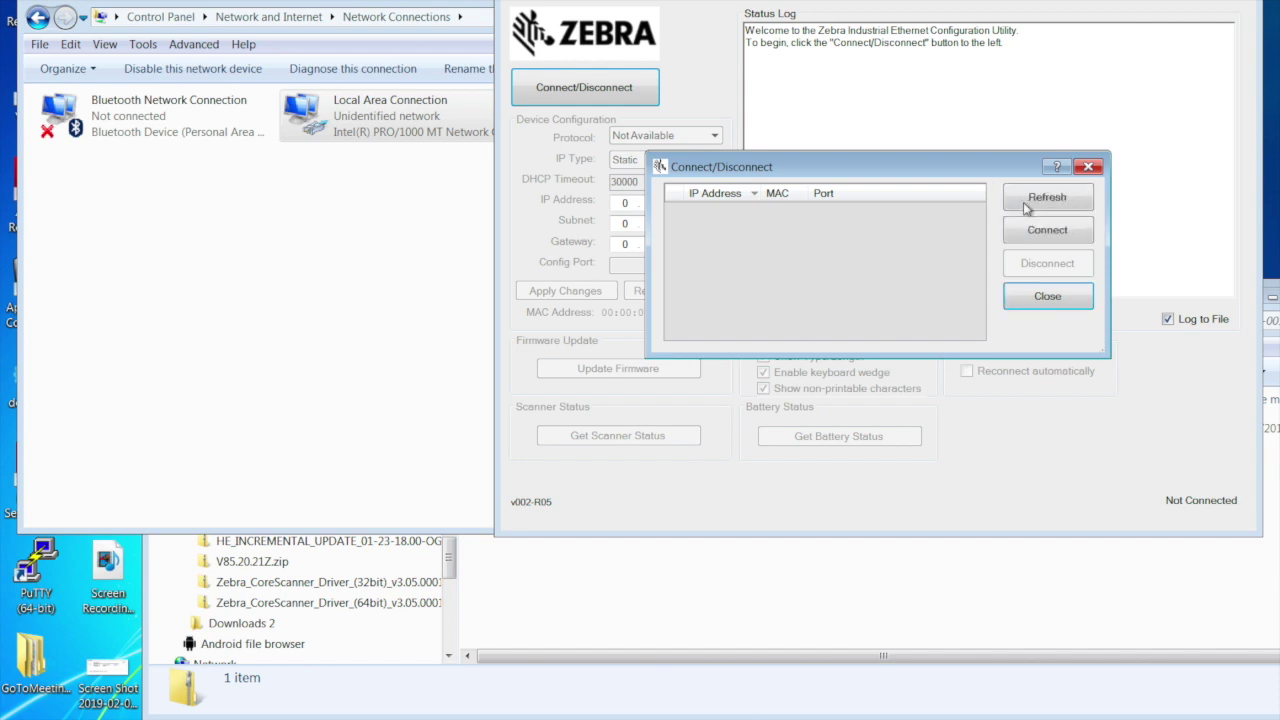
left_click(1025, 207)
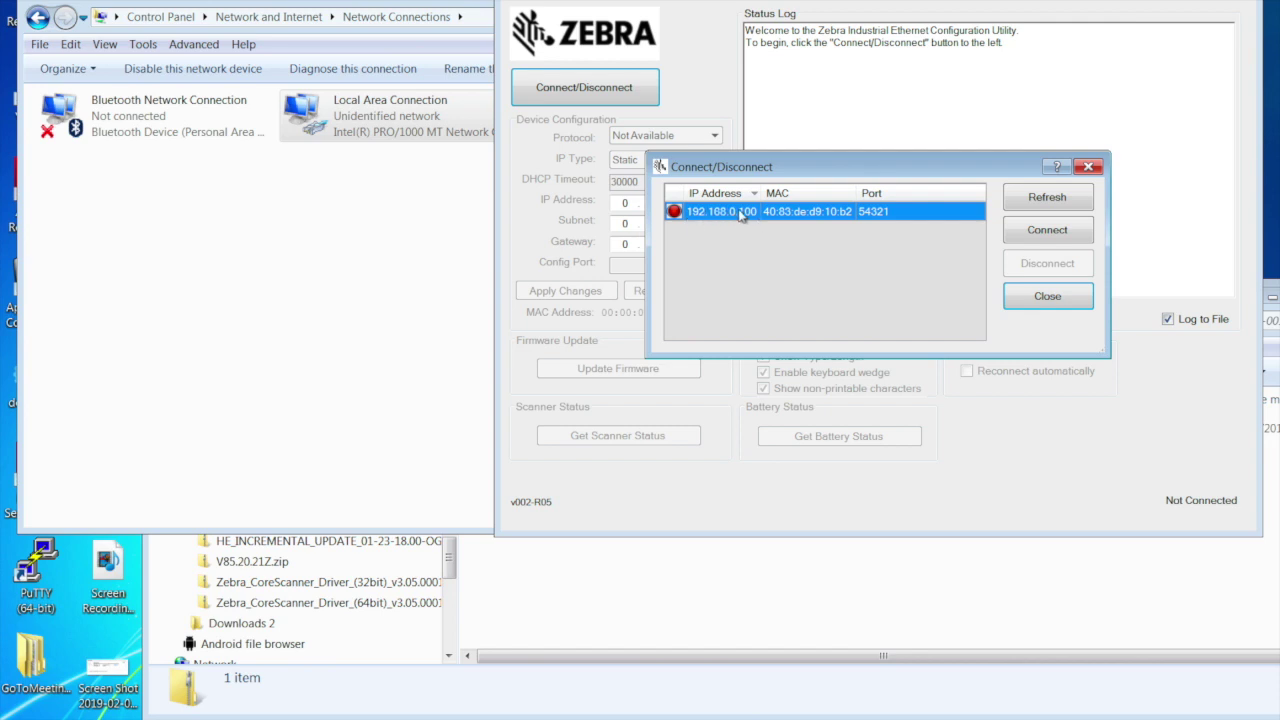
Connect to 192.168.0.100, close the search window and answer the append-to-log prompt
left_click(1047, 230)
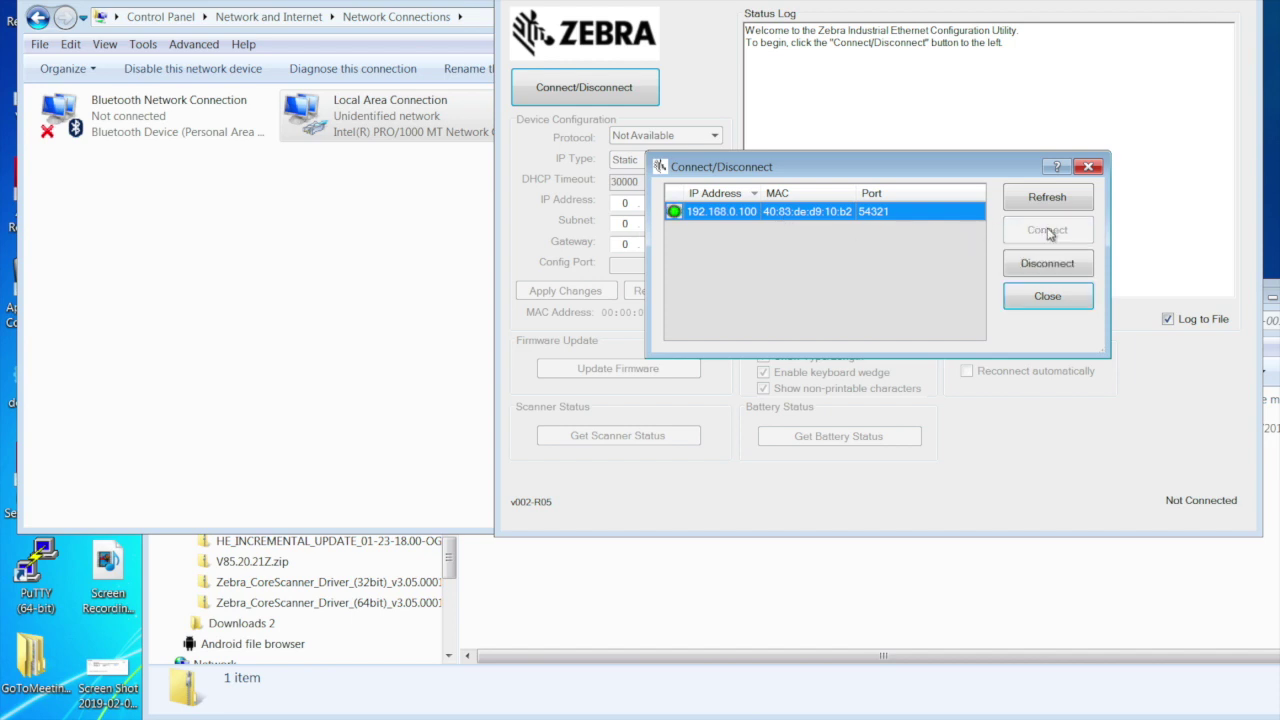
left_click(1047, 300)
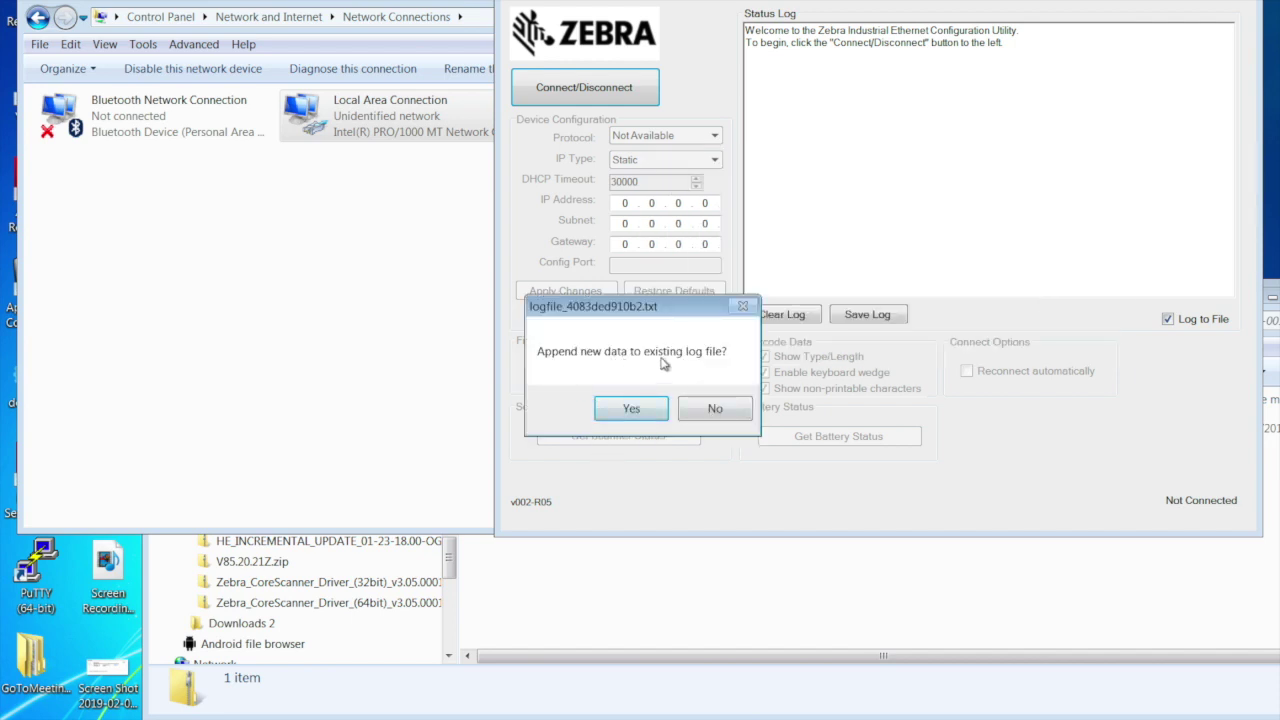
left_click(630, 410)
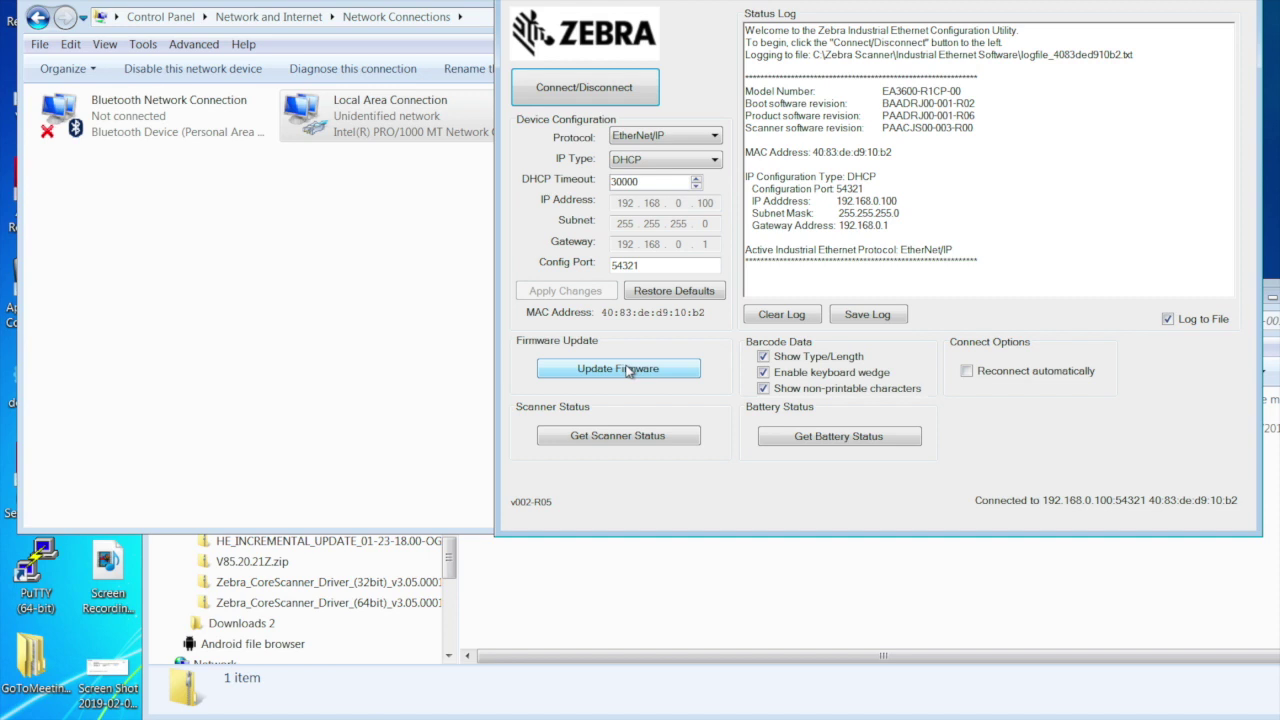
Update firmware from the Downloads file and highlight the 'Download skipped, same as current version!' line
left_click(628, 370)
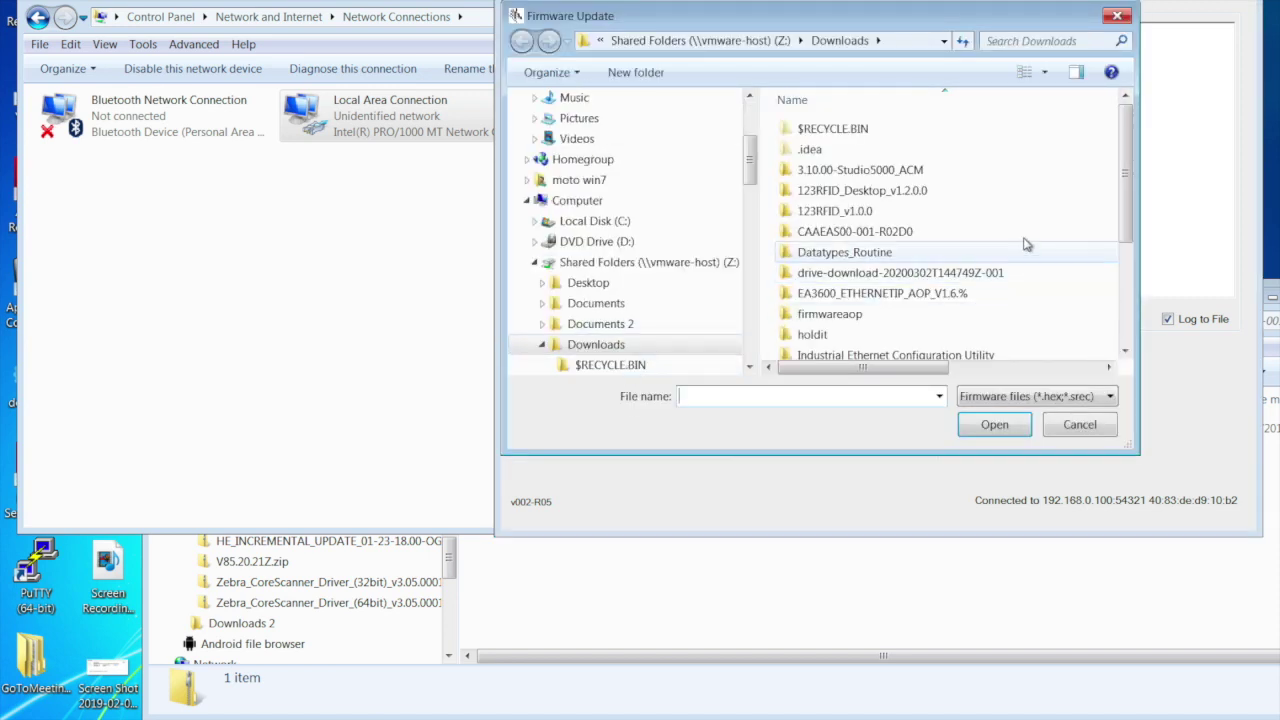
left_click_drag(1125, 225, 1047, 344)
double_click(893, 349)
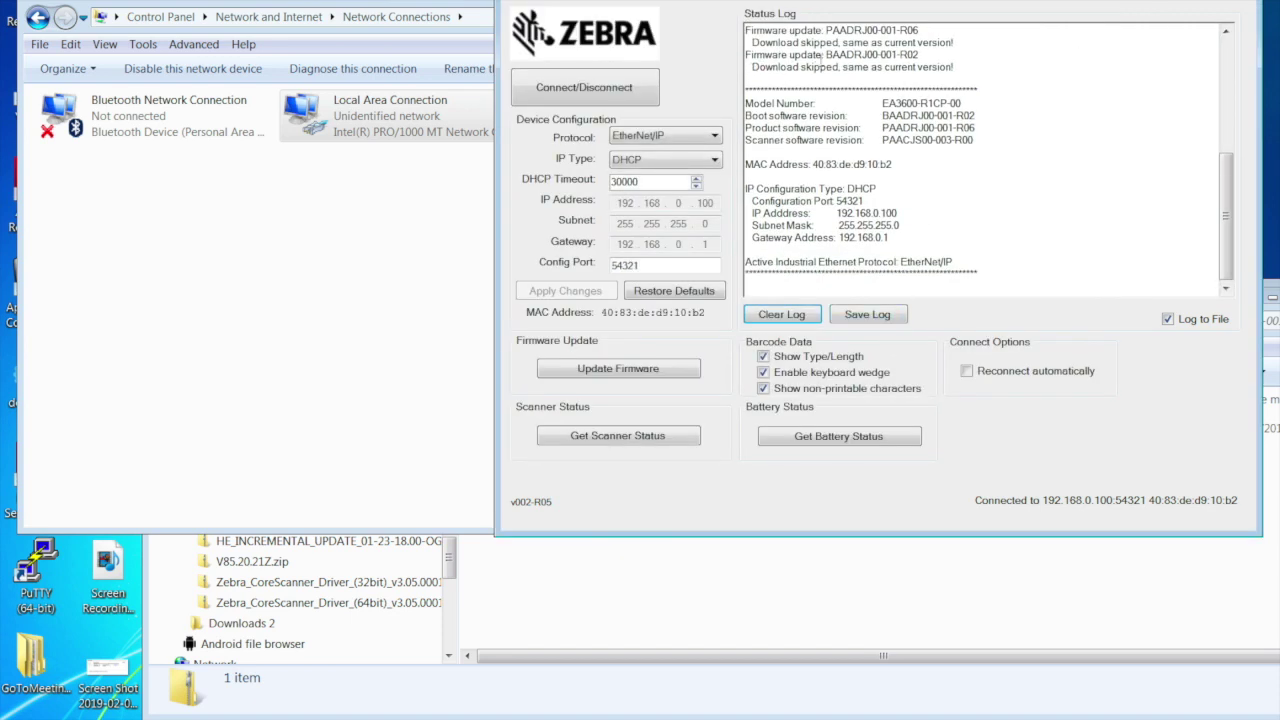
left_click_drag(825, 55, 963, 67)
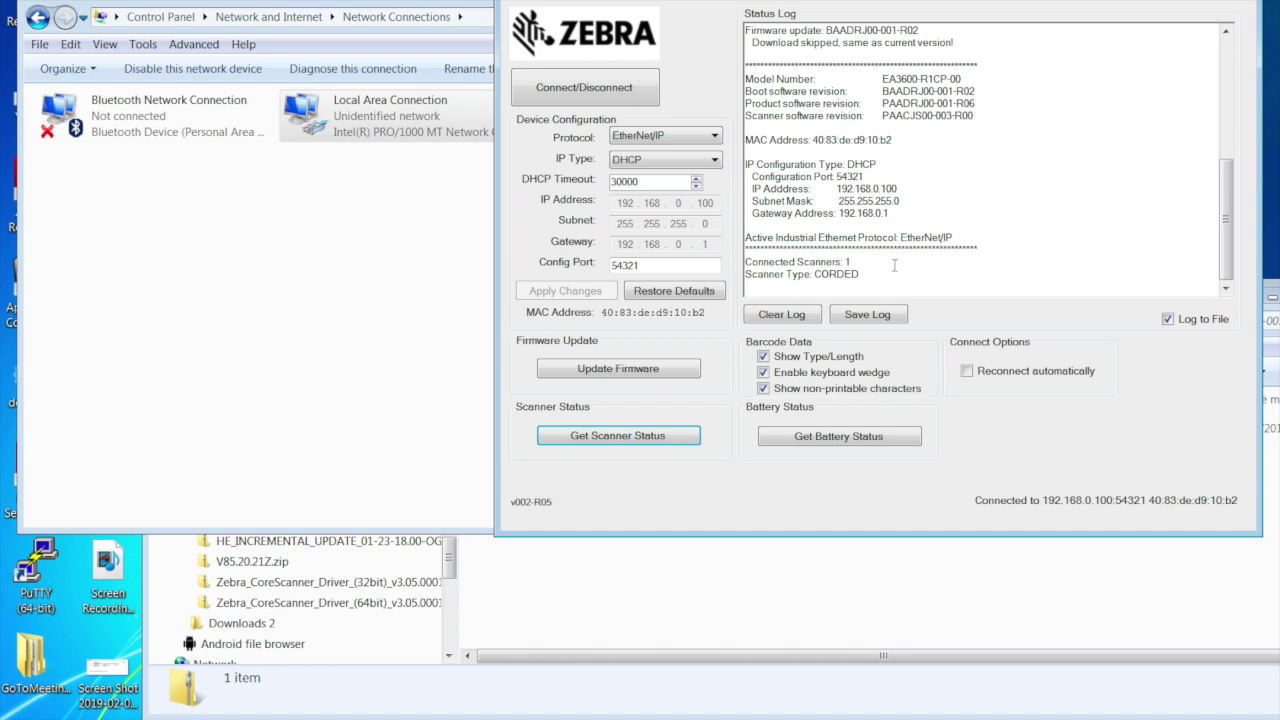
Query the adapter's battery status, which reads 0 in the log
left_click(820, 437)
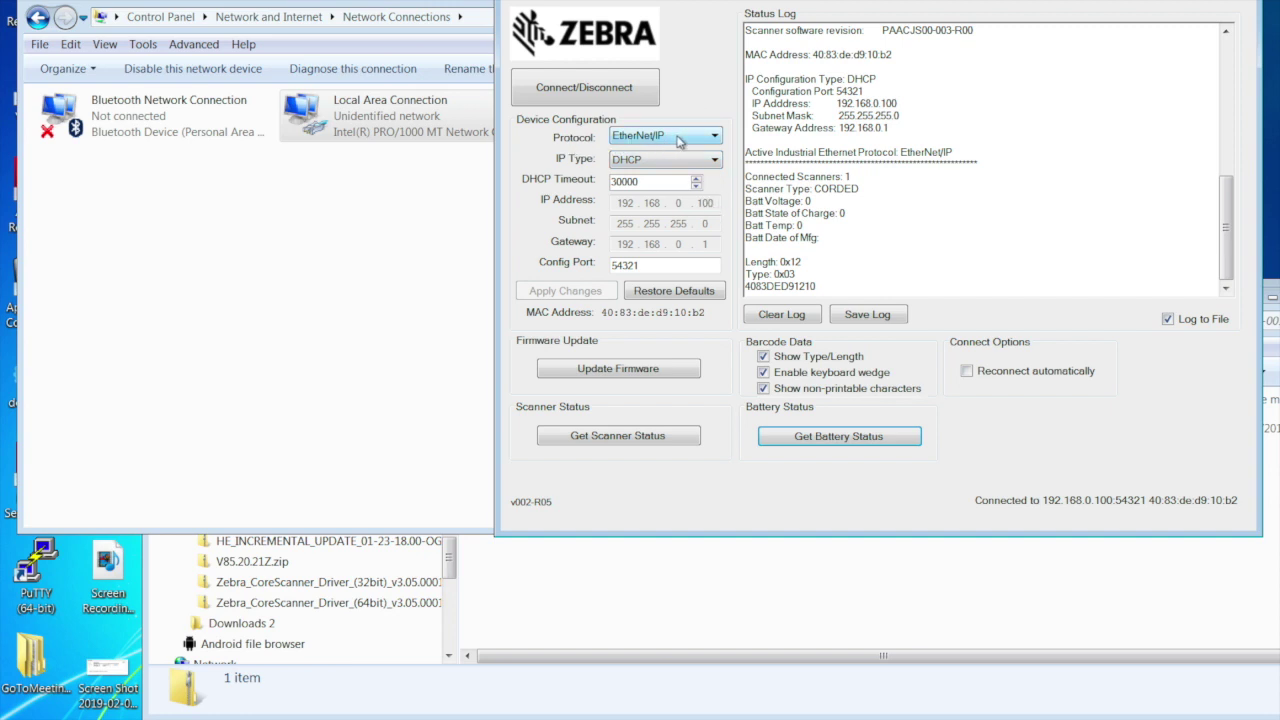
Switch IP Type to Static with address 192.168.3.5 and gateway 192.168.3.1, then apply
left_click(688, 160)
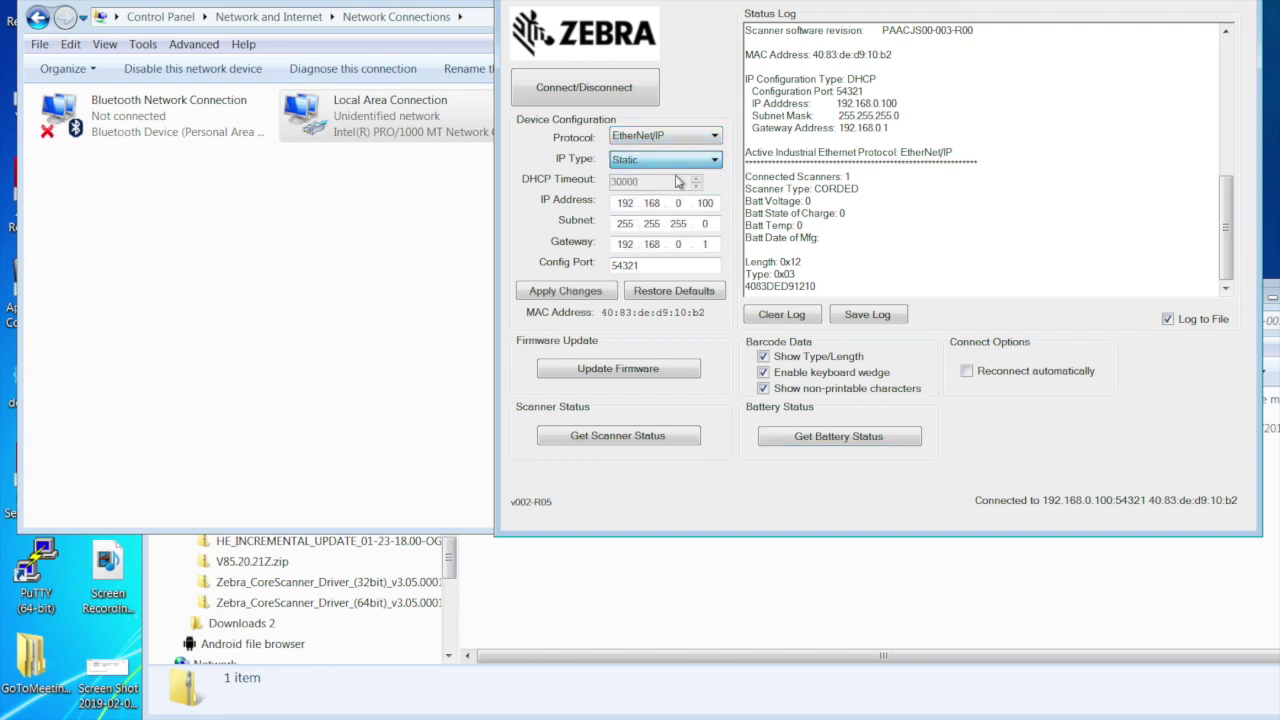
left_click(678, 177)
double_click(679, 203)
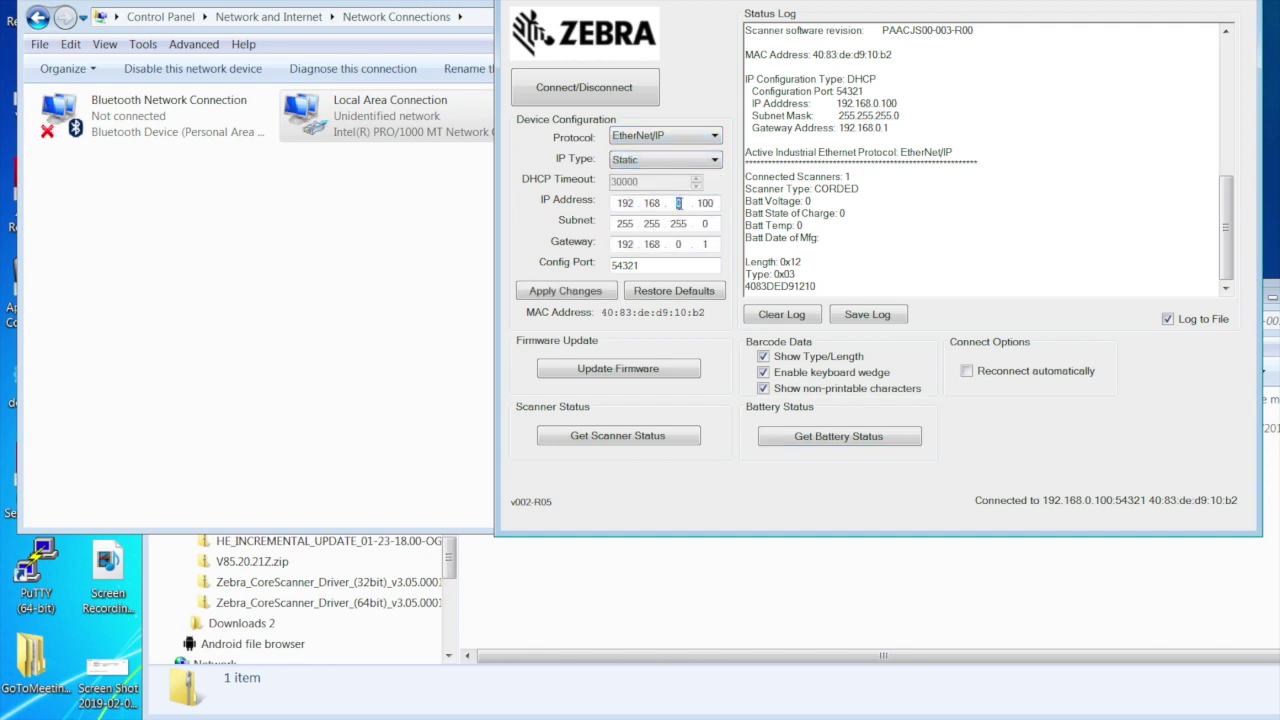
type("3")
double_click(704, 203)
type("5")
double_click(678, 244)
type("3")
left_click(563, 292)
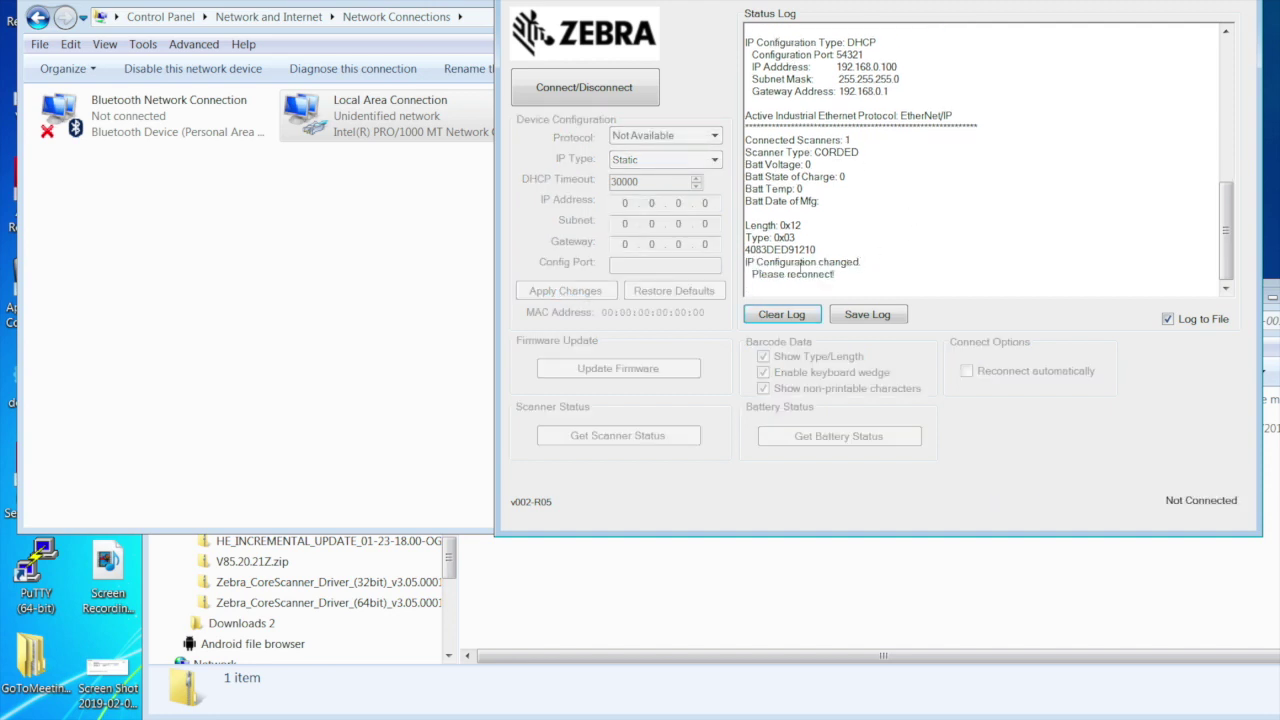
Search for the adapter again in Connect/Disconnect and open Windows' Local Area Connection status
left_click(568, 84)
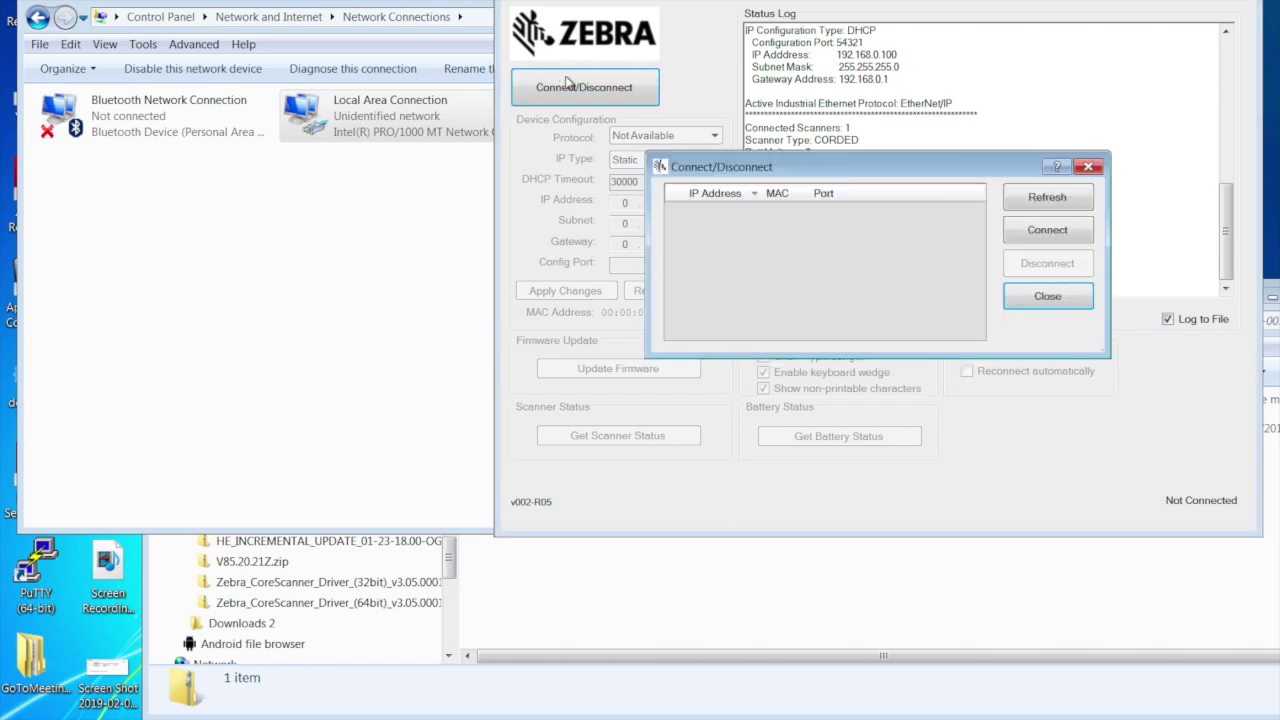
left_click(1047, 205)
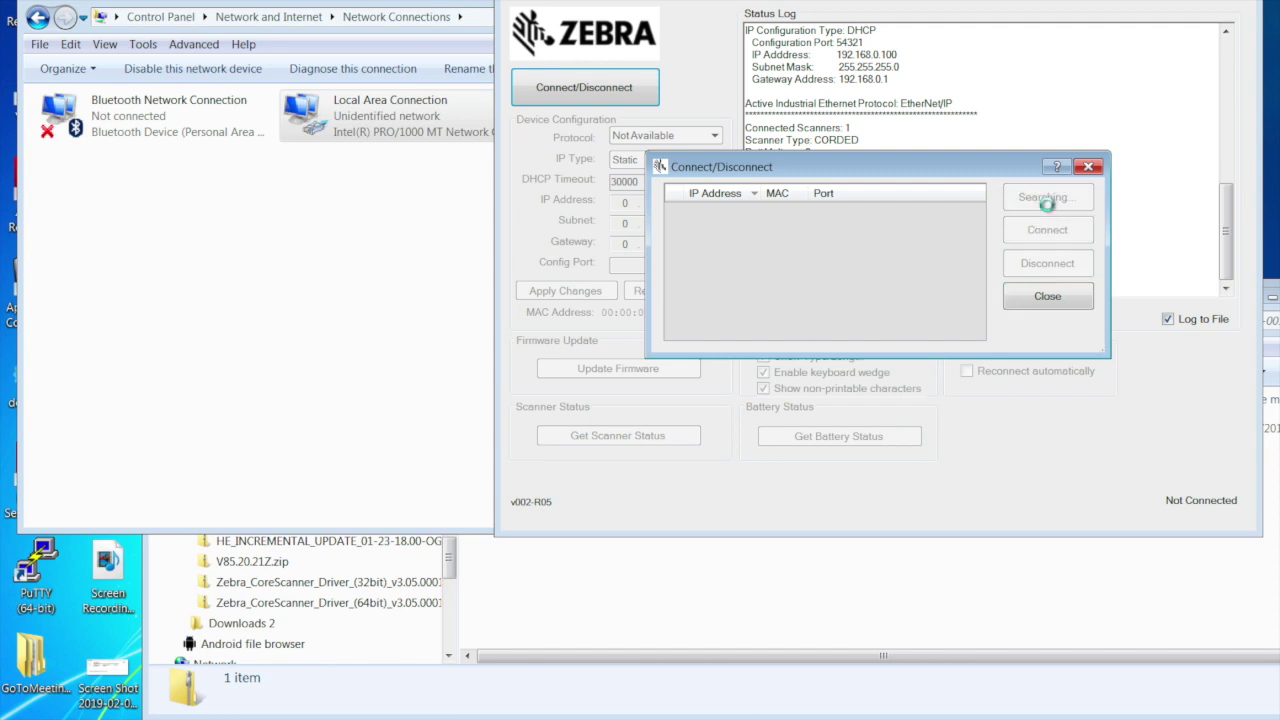
left_click(1047, 205)
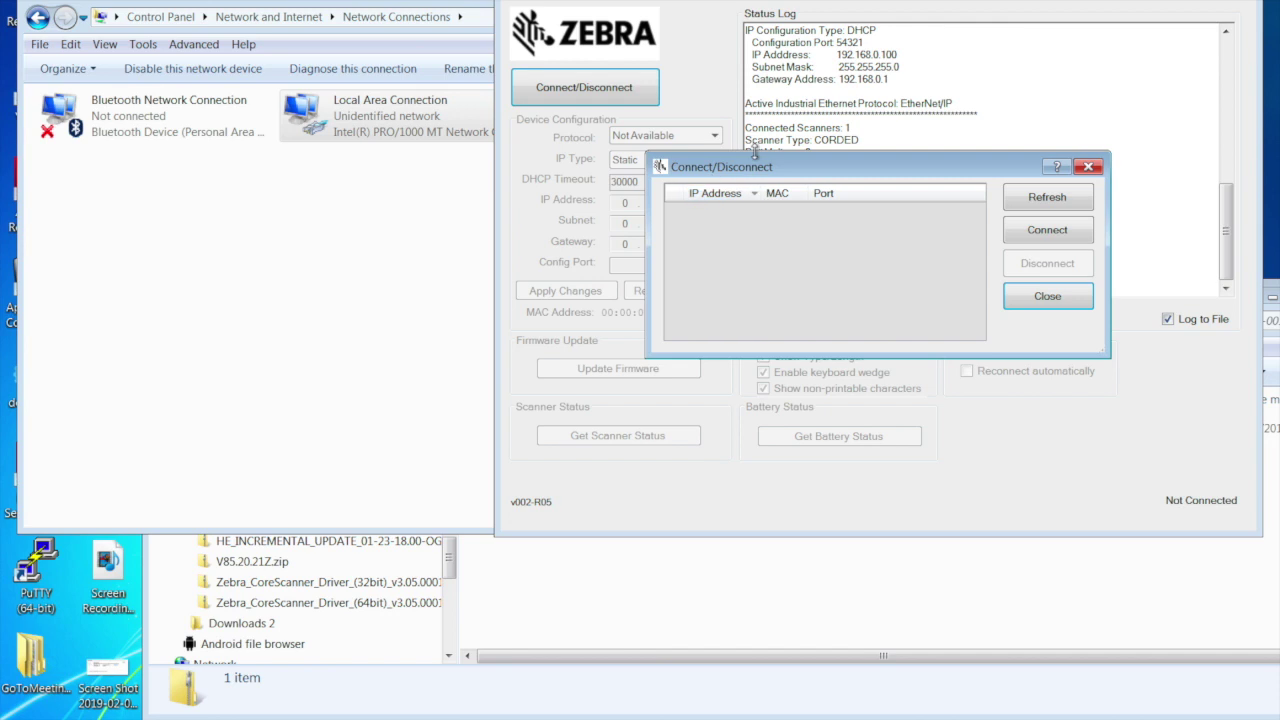
left_click_drag(769, 169, 780, 260)
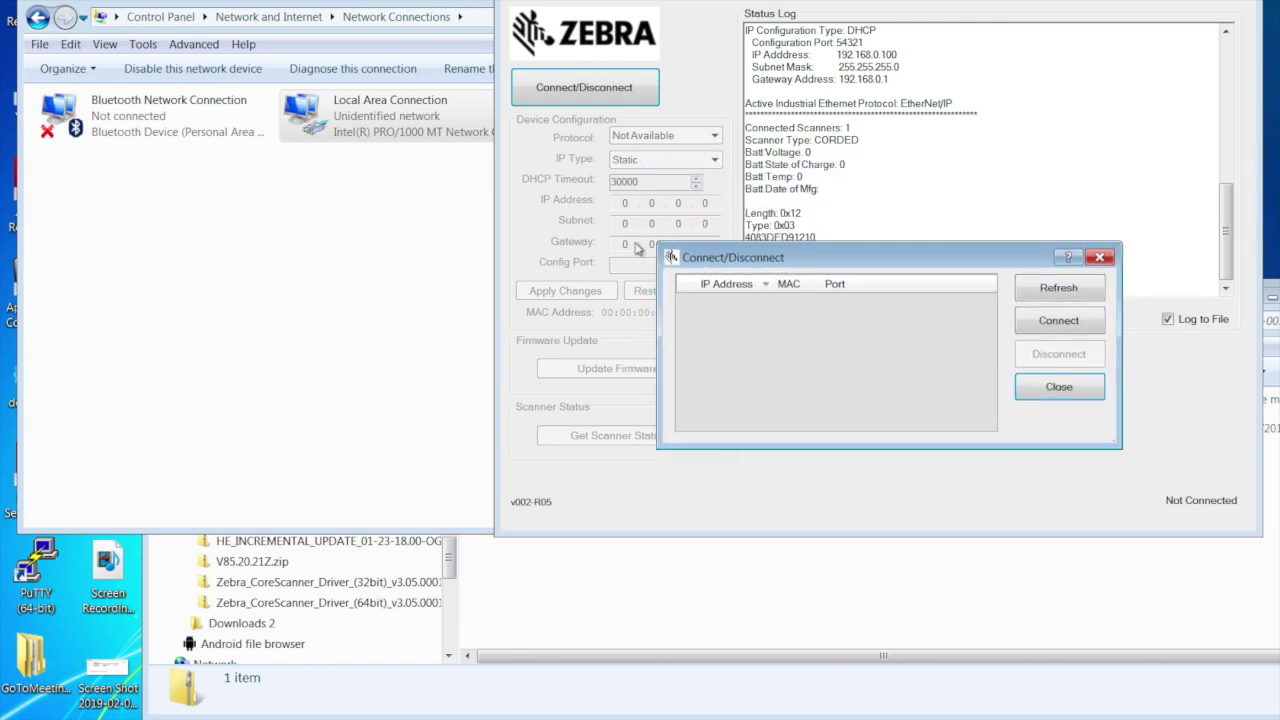
double_click(386, 130)
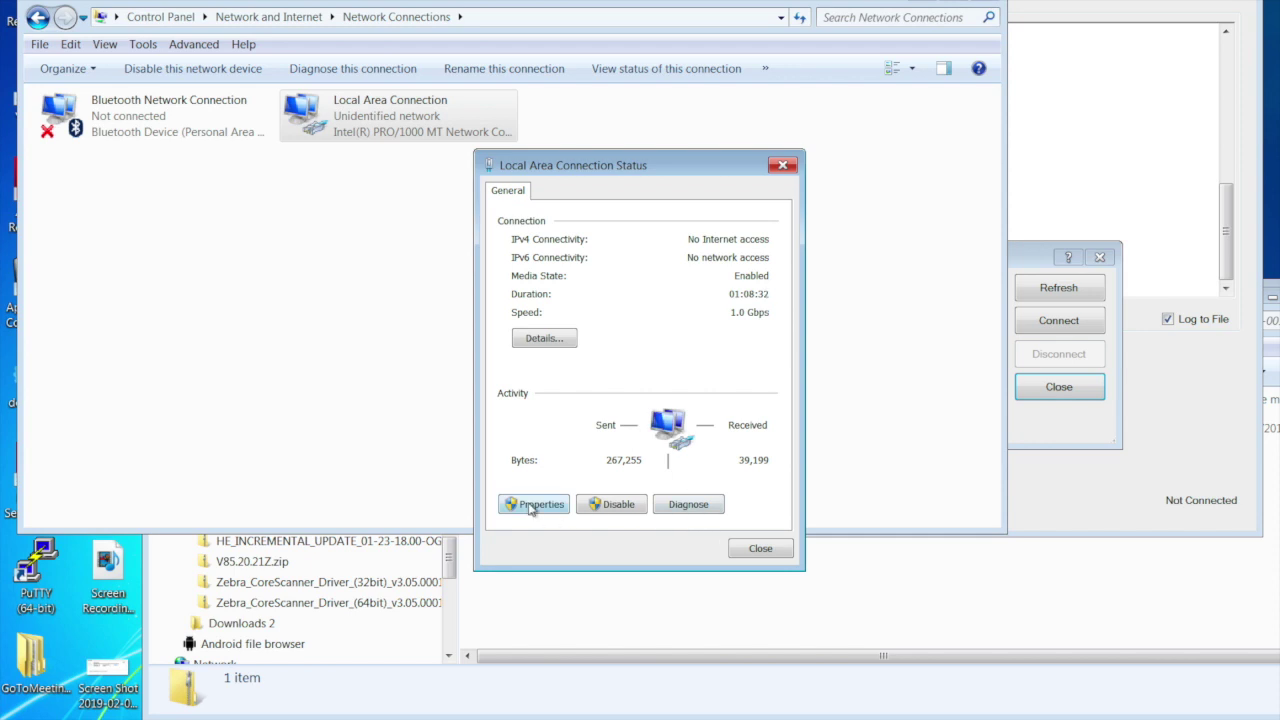
Change the Local Area Connection IPv4 address's third octet to 3, making it 192.168.3.101 with mask 255.255.255.0
left_click(532, 505)
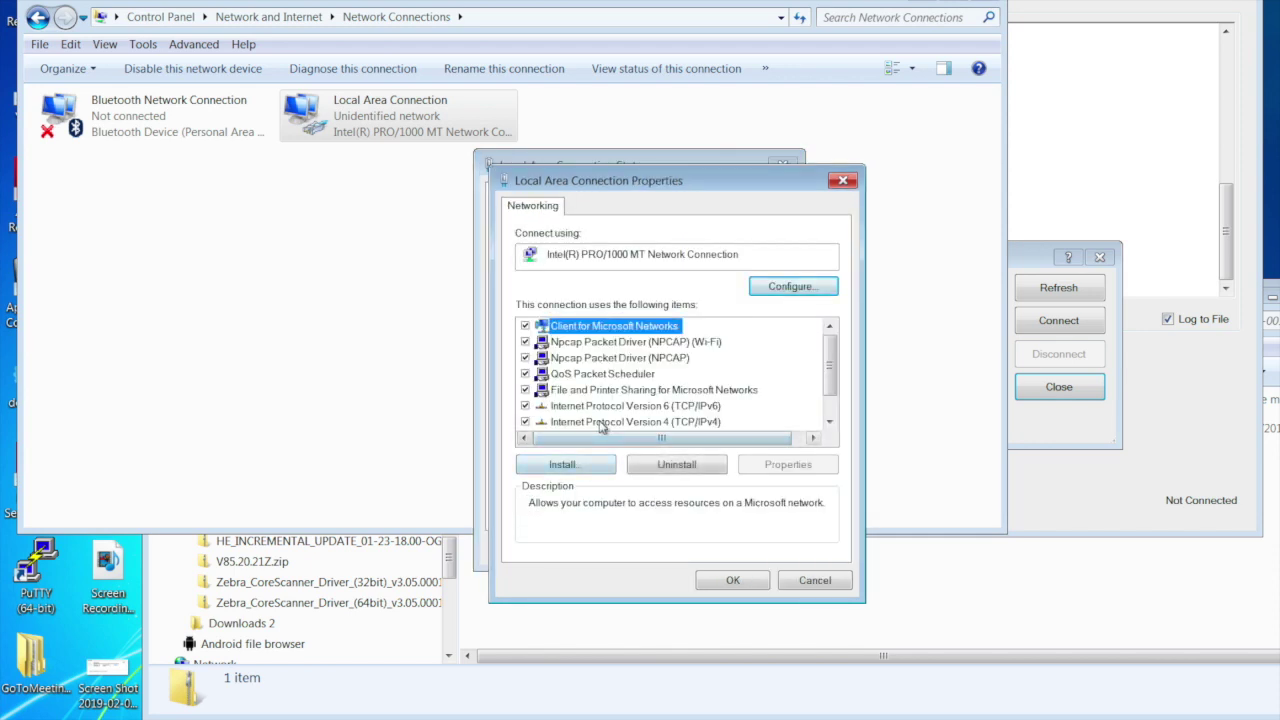
double_click(600, 421)
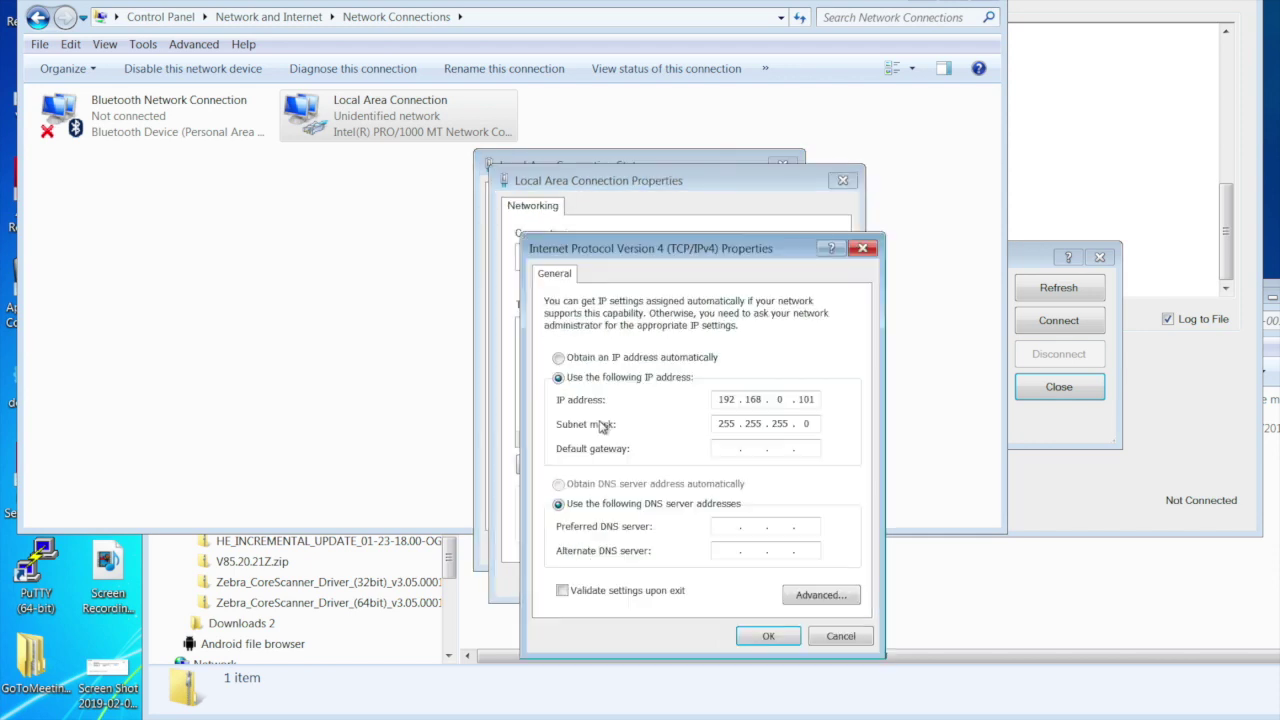
double_click(780, 399)
type("3")
left_click(766, 637)
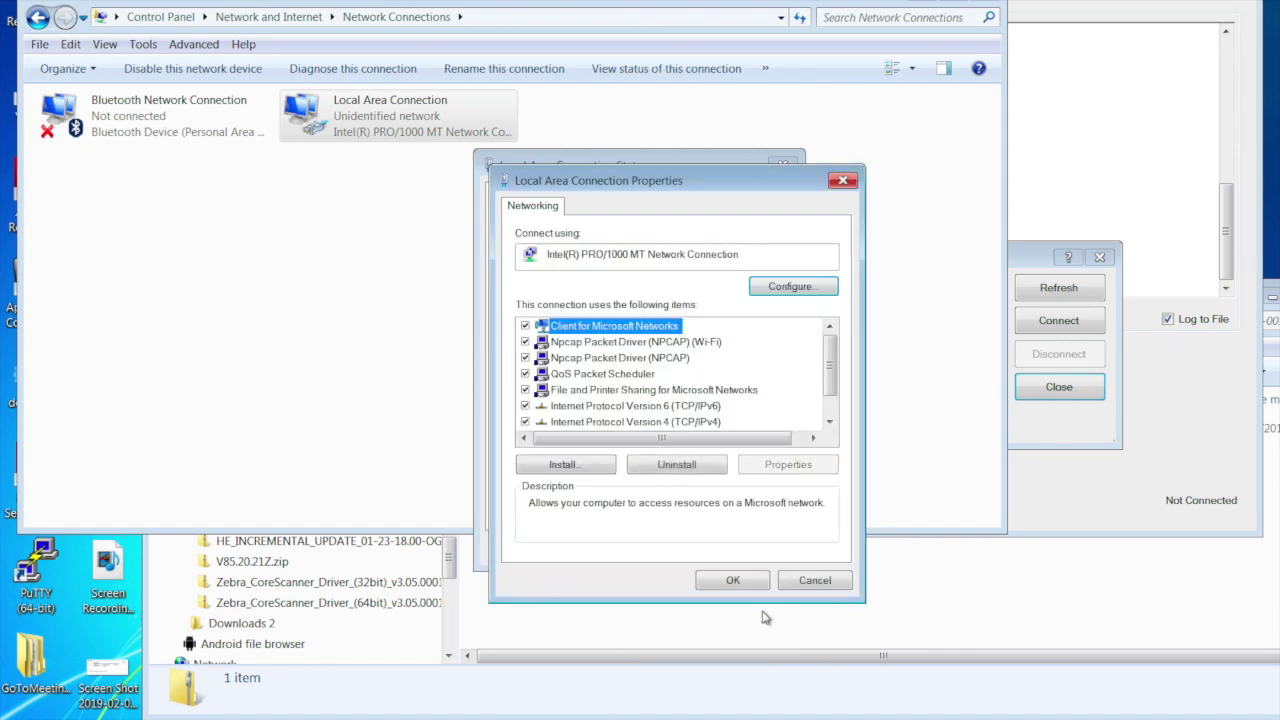
left_click(733, 582)
left_click(768, 551)
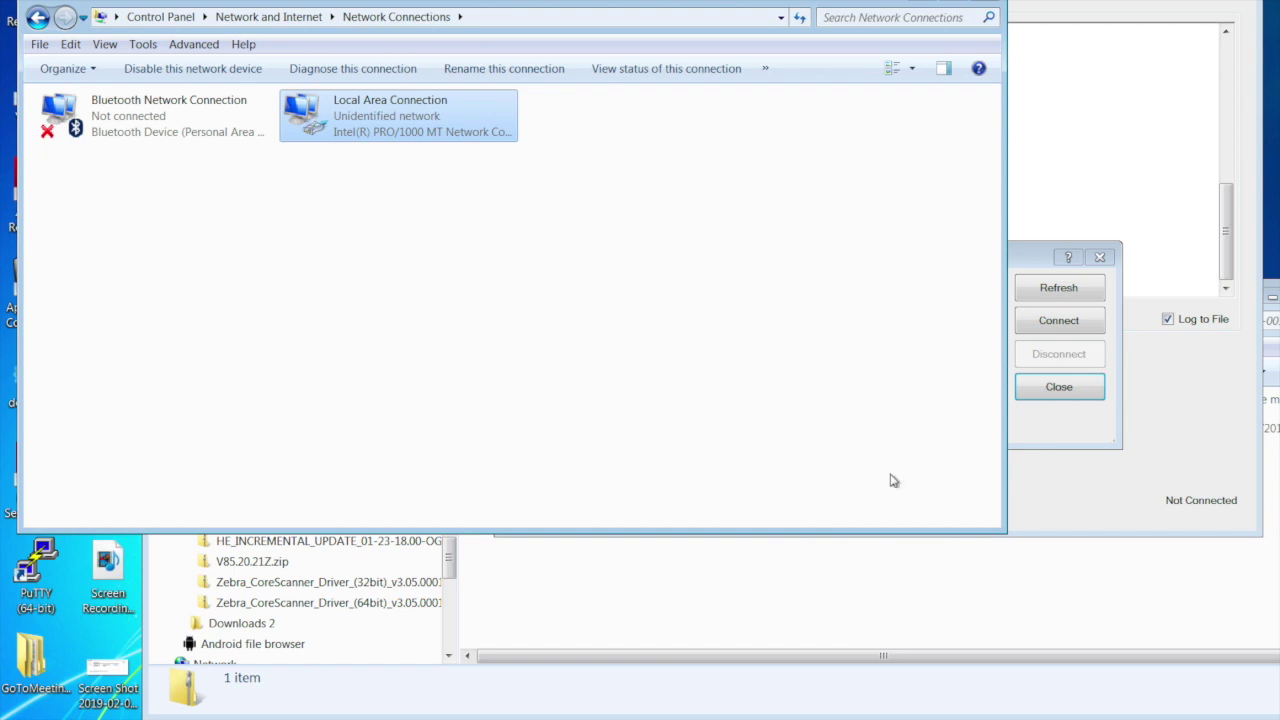
left_click(1086, 434)
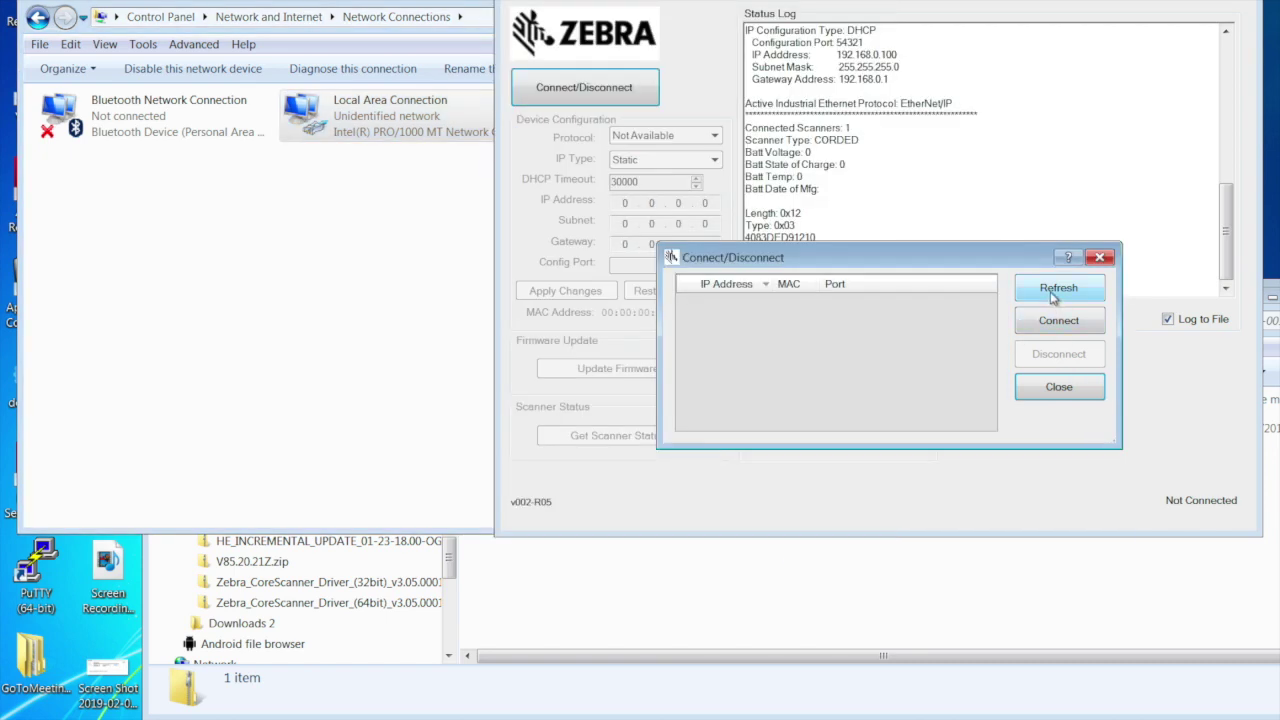
Search the network and connect to the adapter at 192.168.3.5:54321, answering the log-file prompt
left_click(1050, 291)
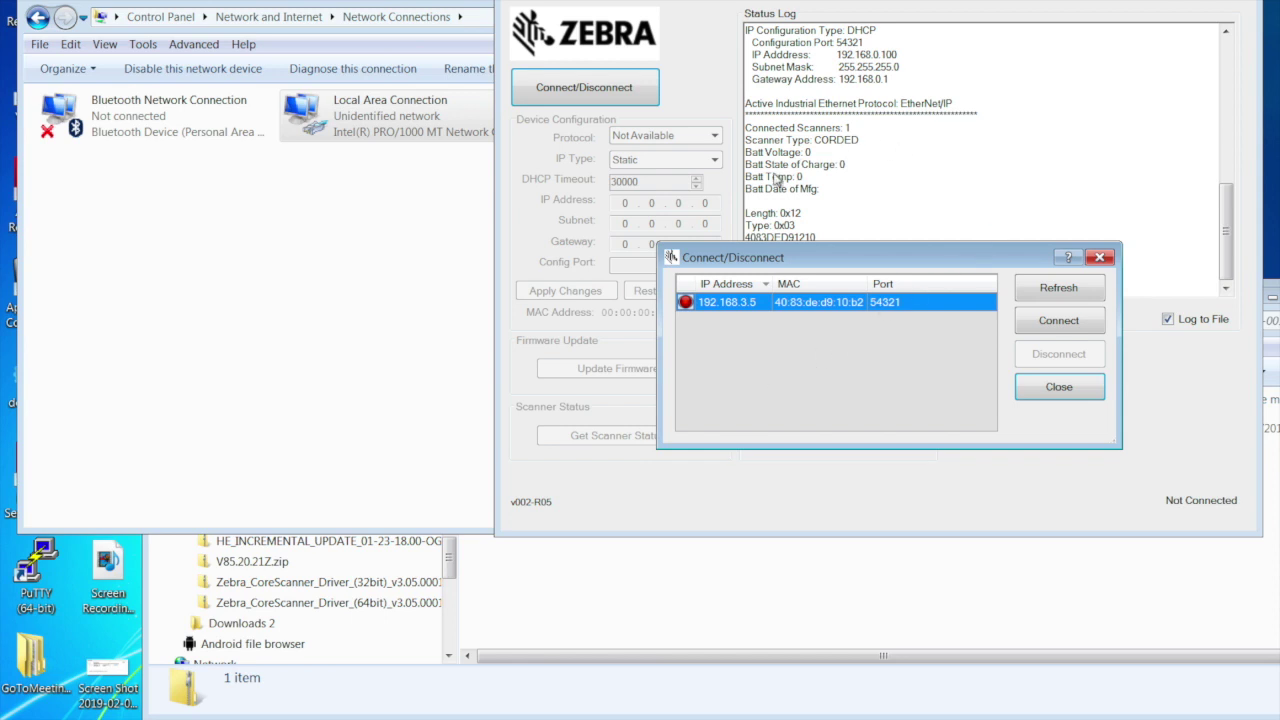
left_click(1048, 323)
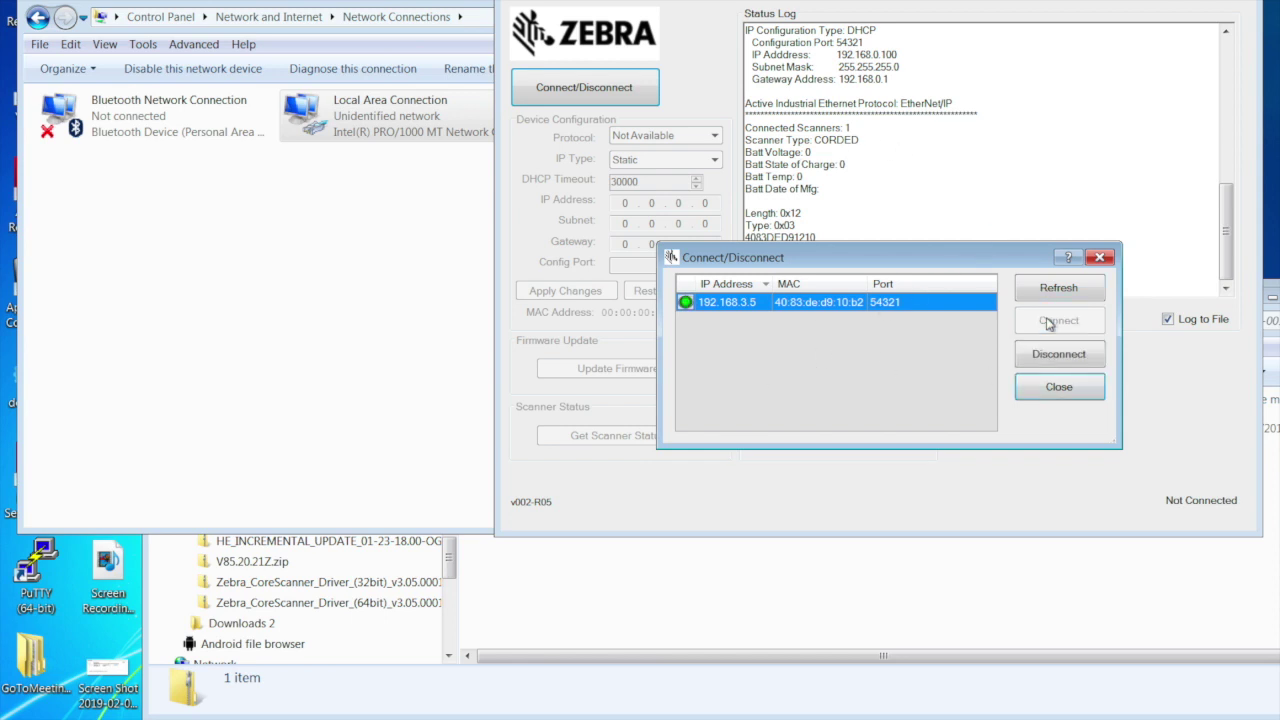
left_click(1050, 389)
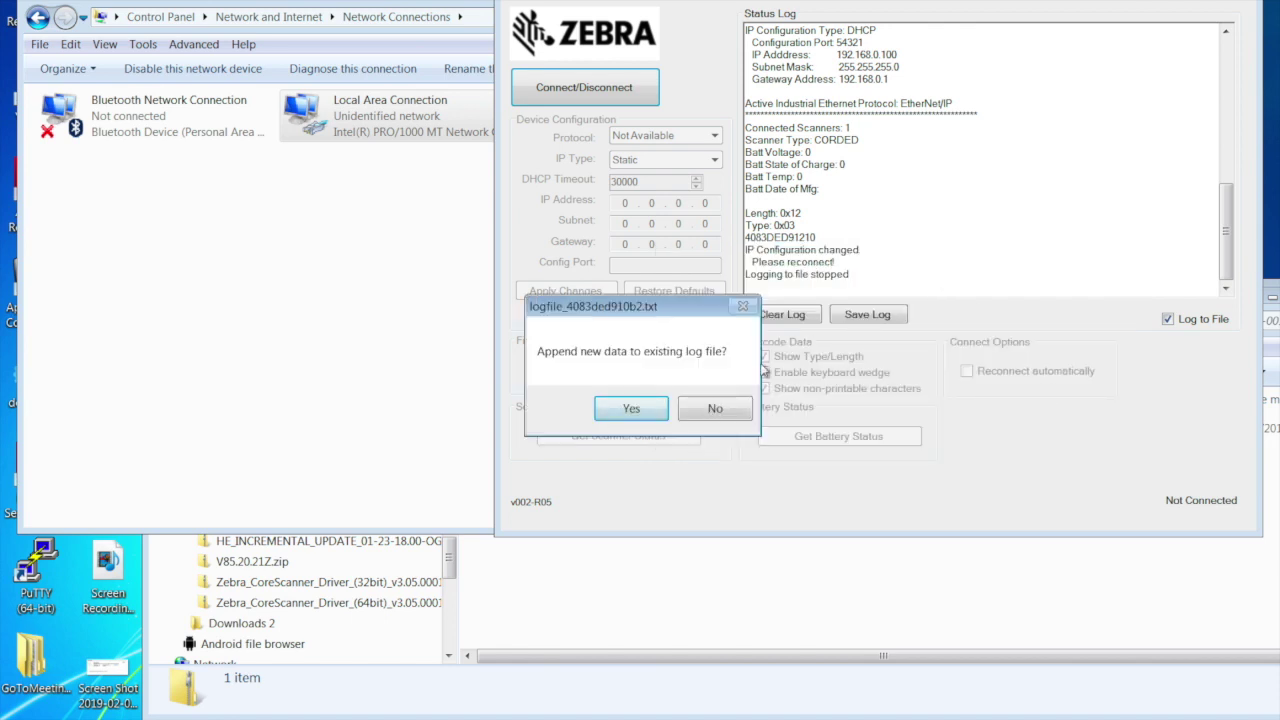
left_click(629, 409)
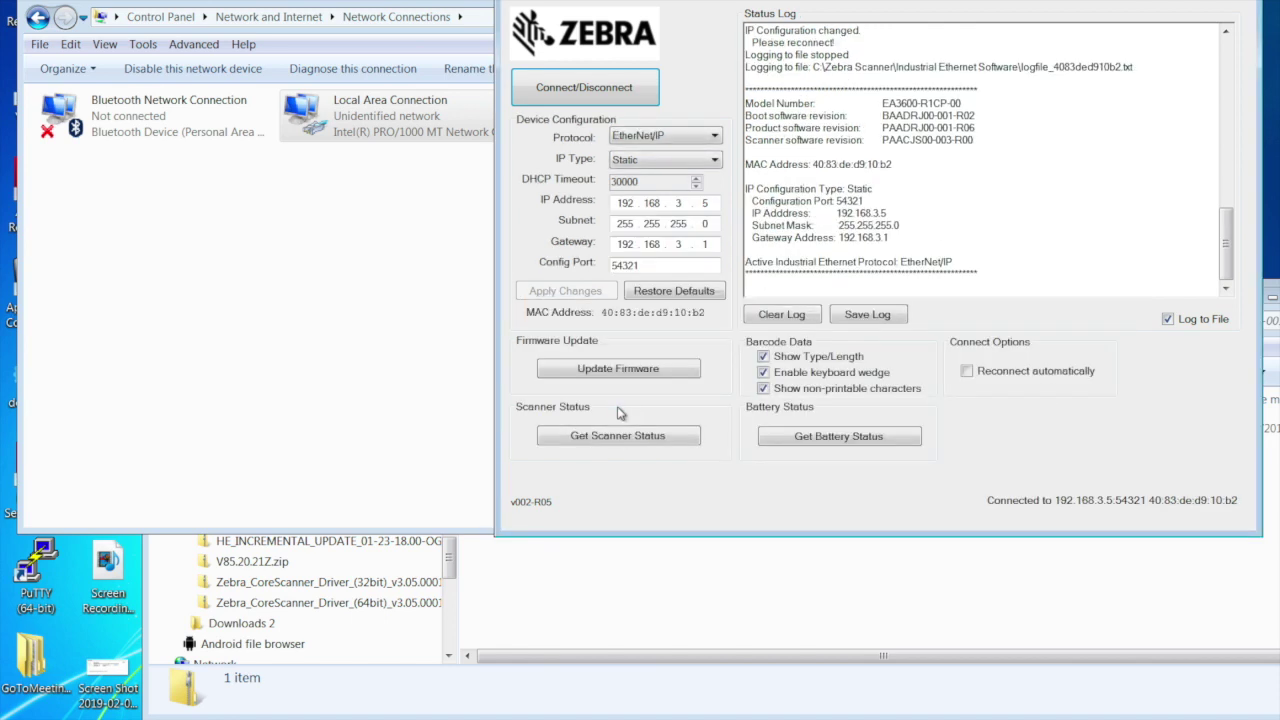